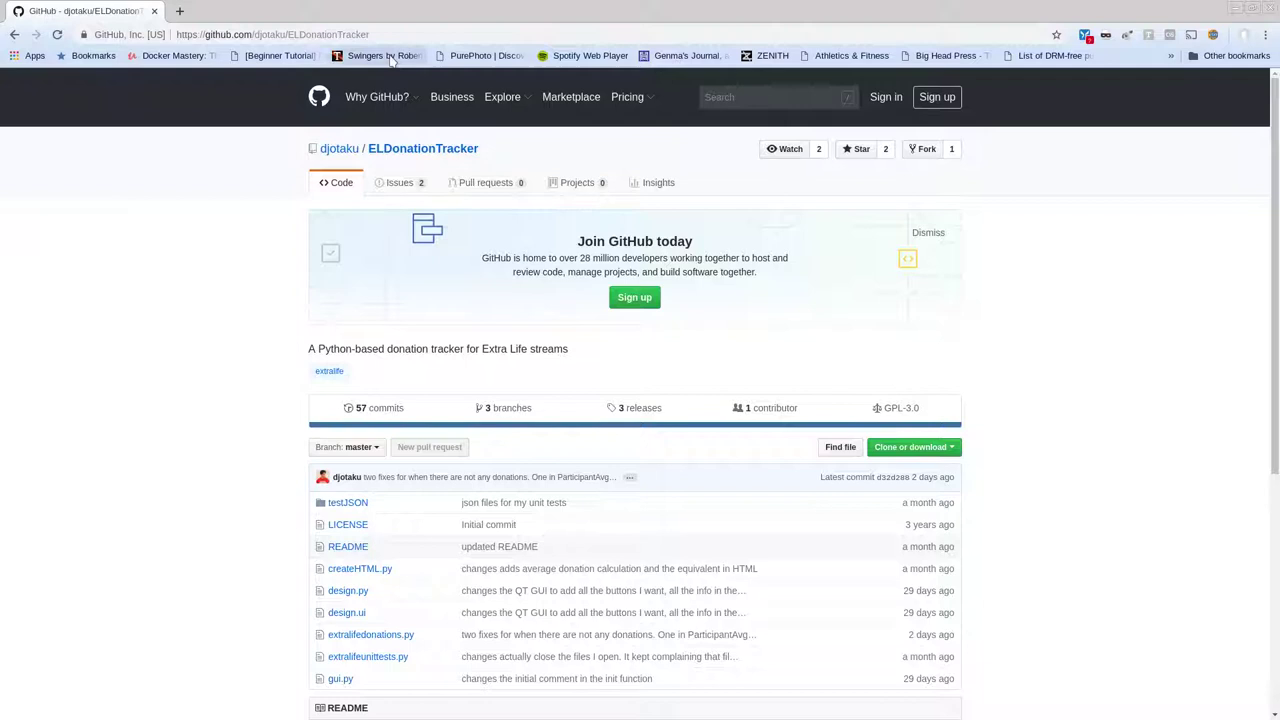
# Open the ELDonationTracker repository's clone panel, which shows the HTTPS clone URL and a ZIP download
pyautogui.click(918, 450)
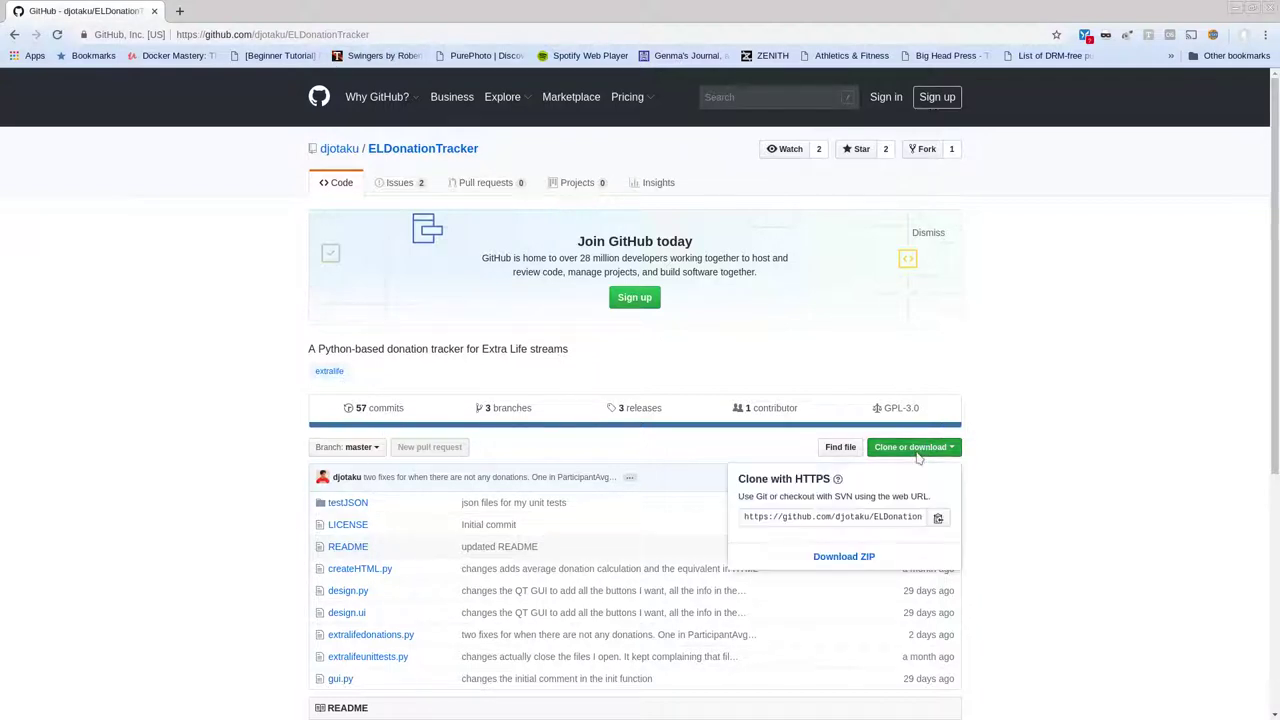
# Download the 2018-01-02 release as ELDonationTracker-2018-01-02.tar.gz, check the downloads list, then go to Dolphin
pyautogui.click(1057, 450)
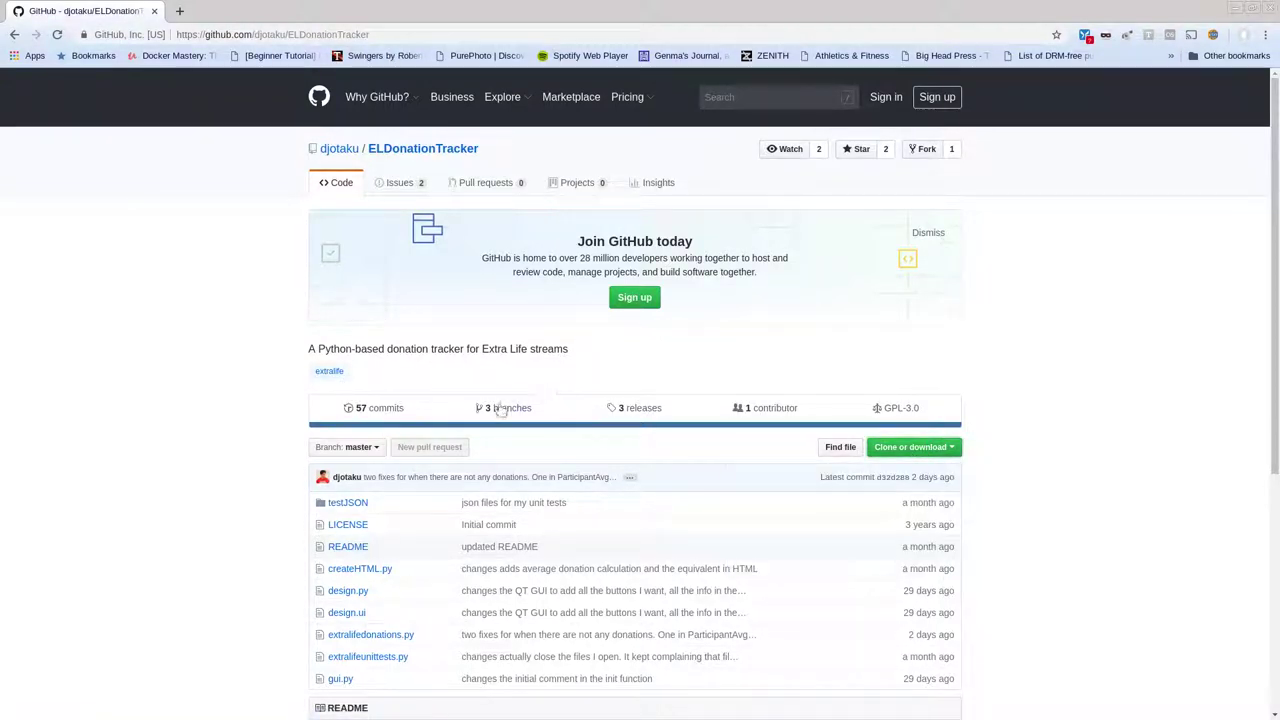
pyautogui.click(653, 424)
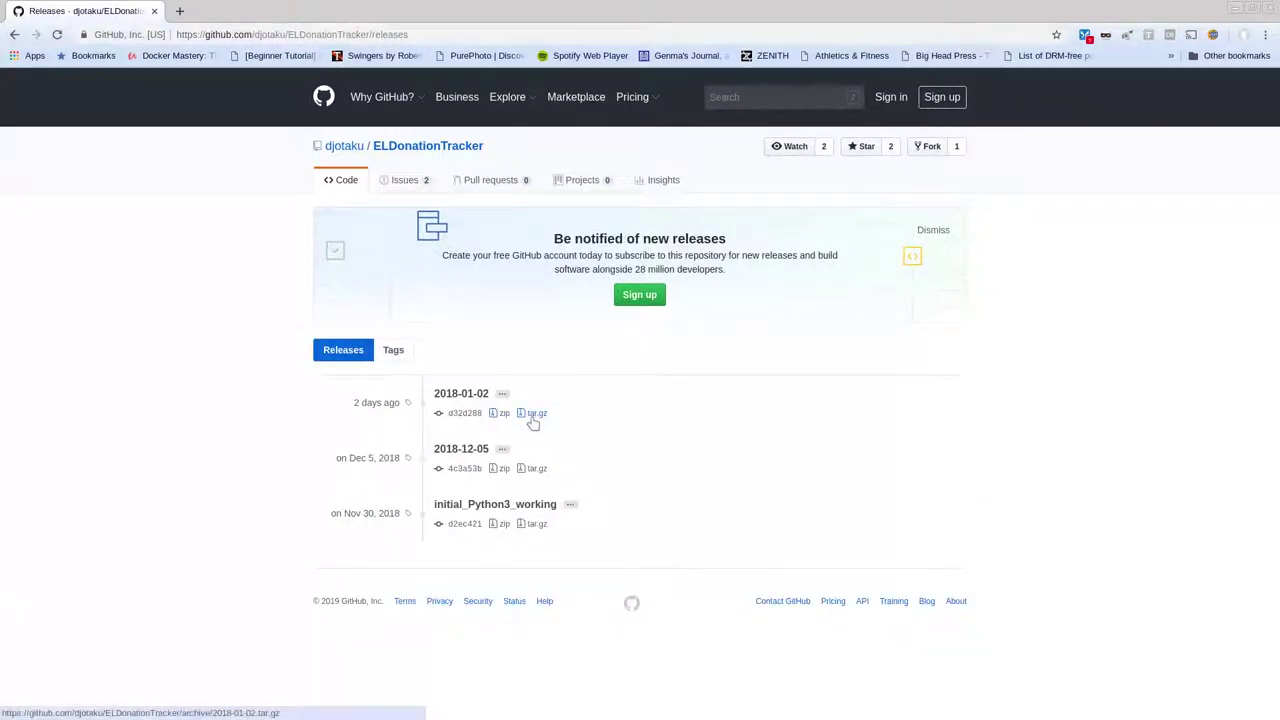
pyautogui.click(503, 420)
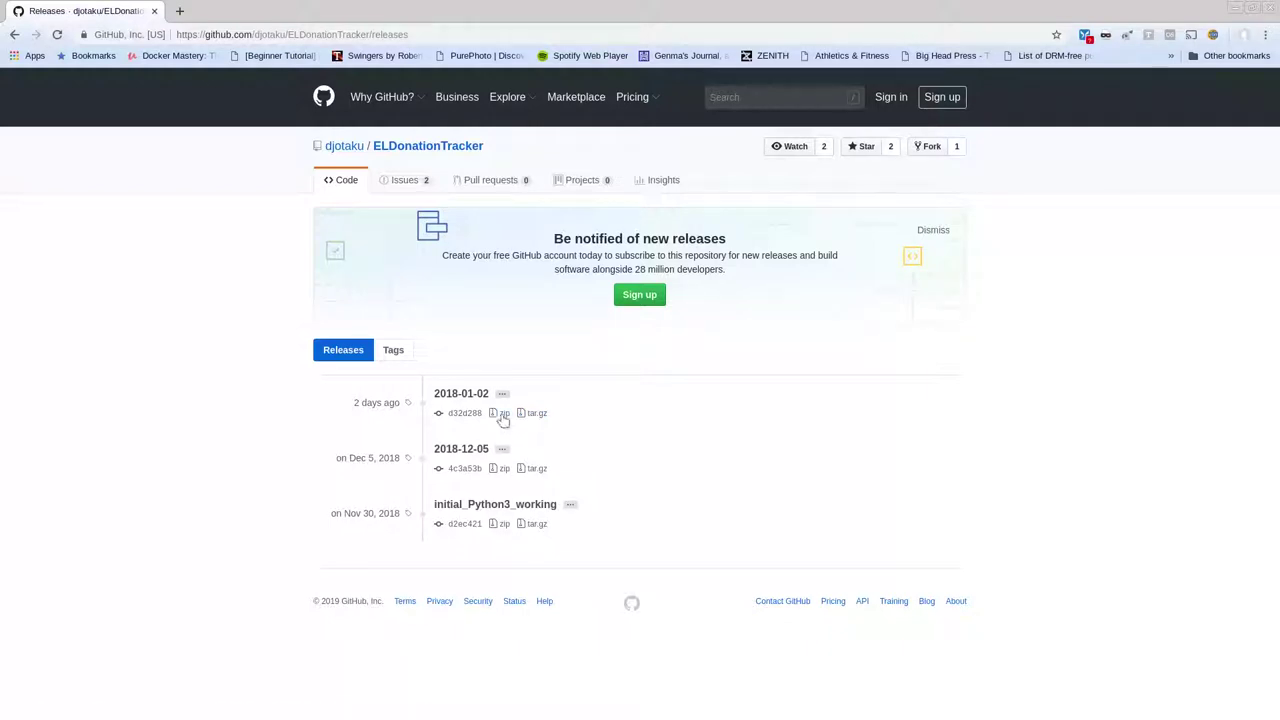
pyautogui.click(541, 418)
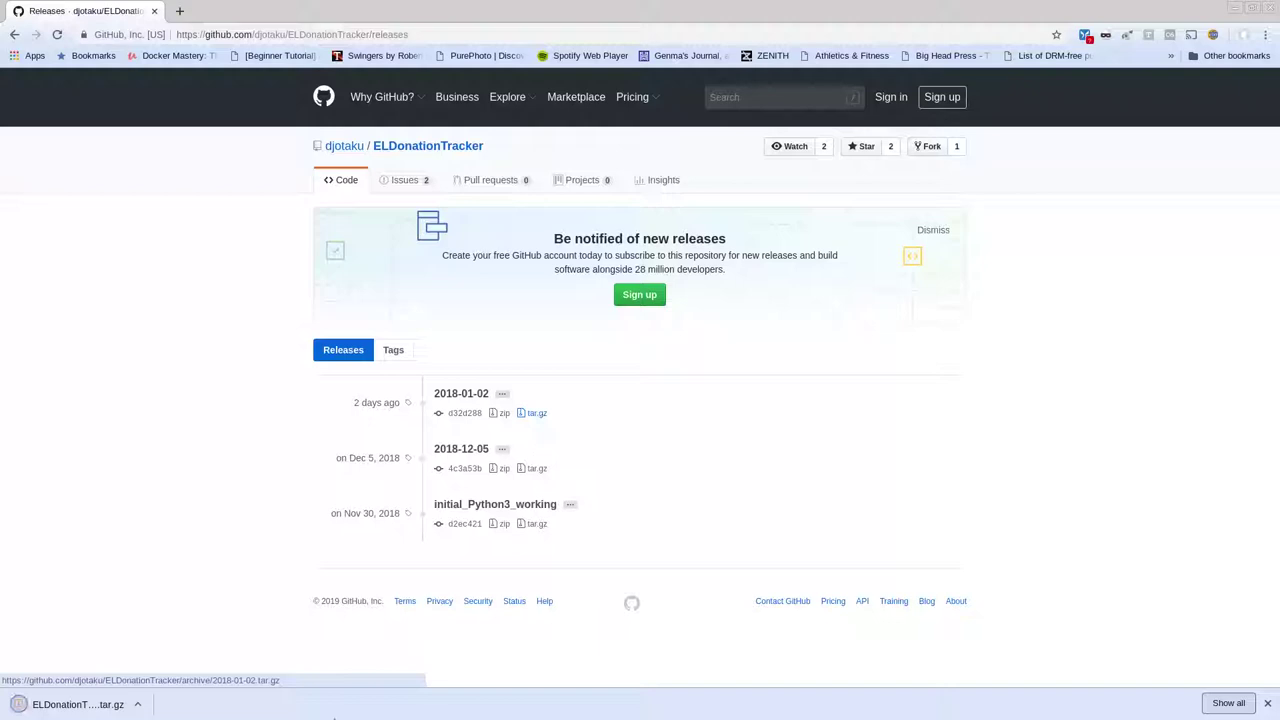
pyautogui.click(1227, 704)
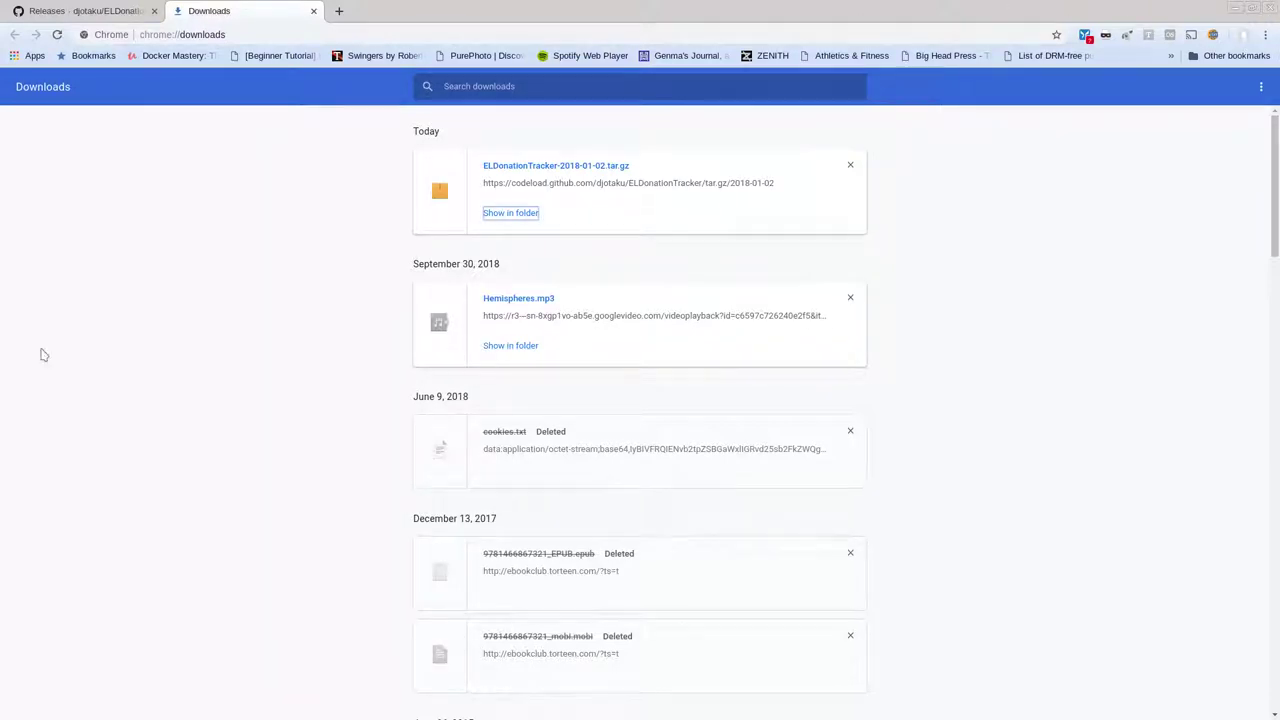
pyautogui.press('Return')
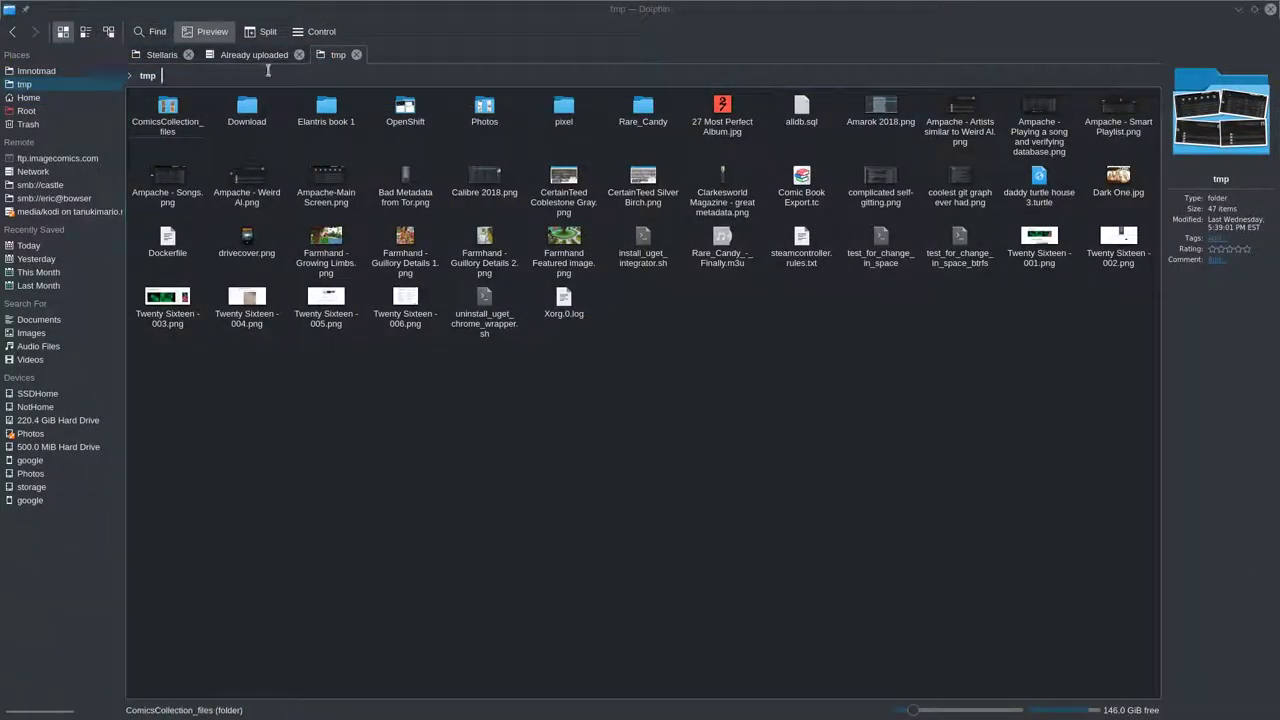
# Move ELDonationTracker-2018-01-02.tar.gz from the Download folder into tmp
pyautogui.middleClick(29, 100)
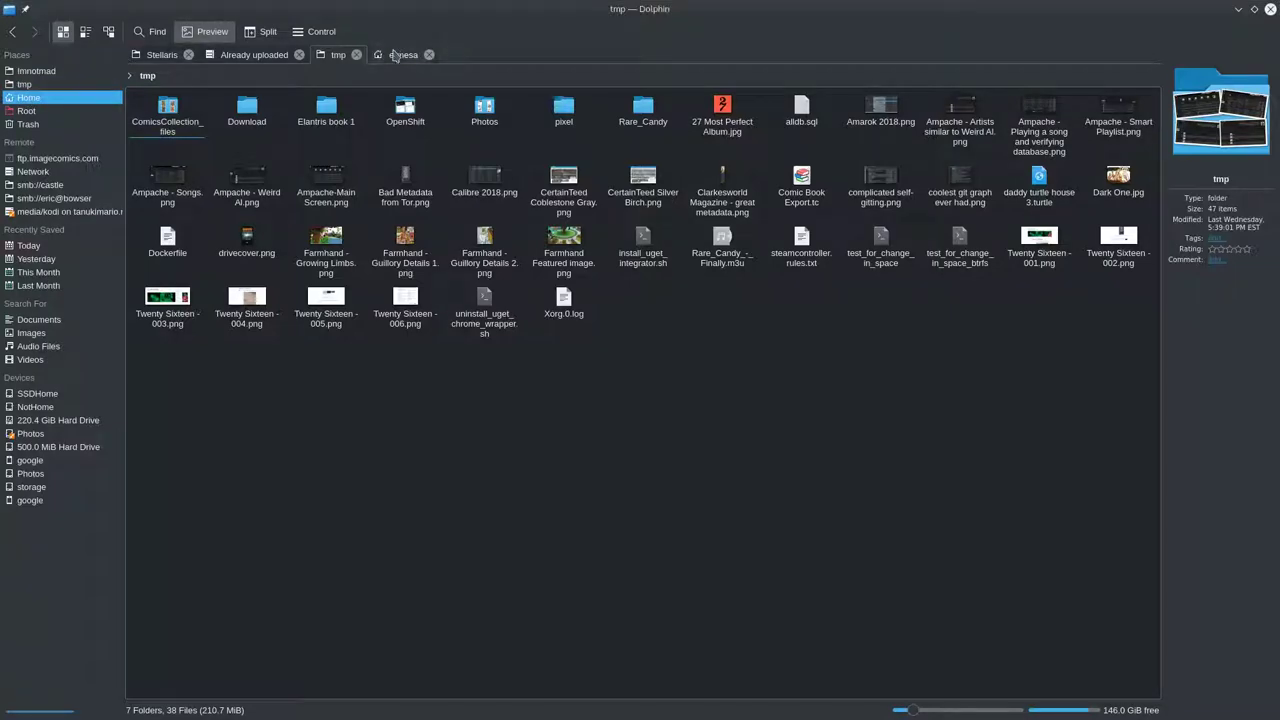
pyautogui.click(400, 55)
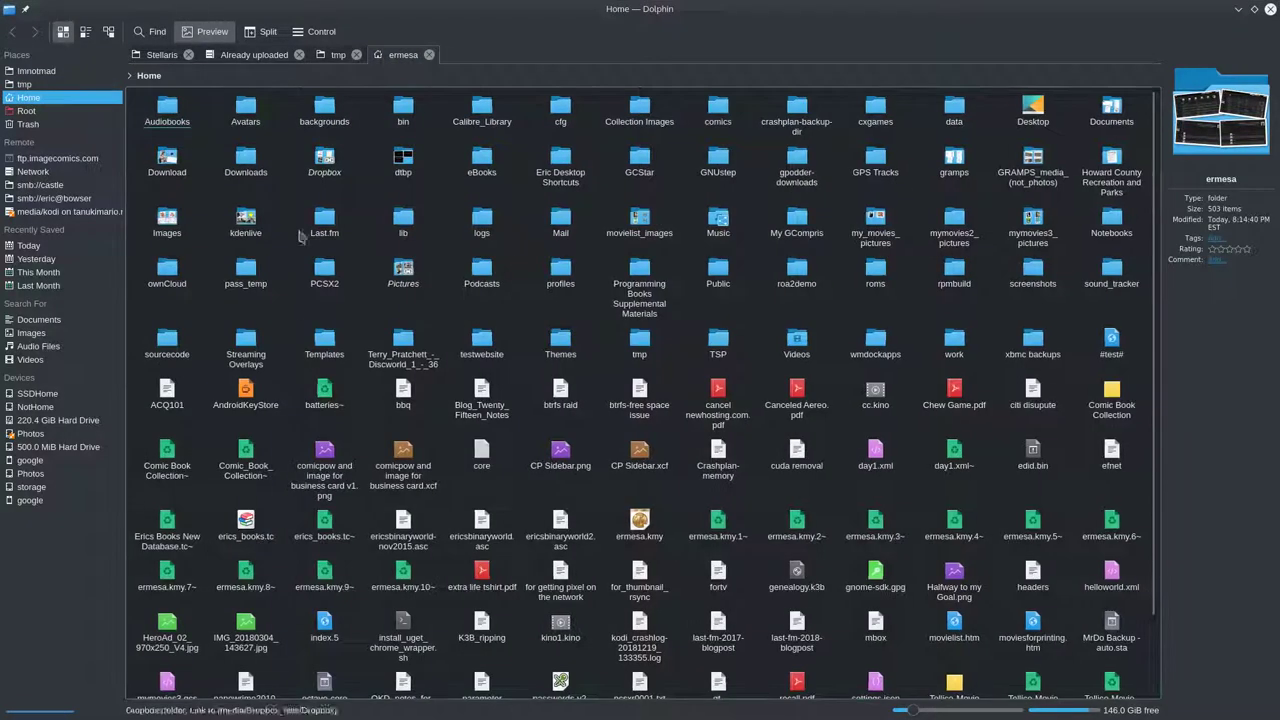
pyautogui.doubleClick(180, 177)
pyautogui.click(165, 485)
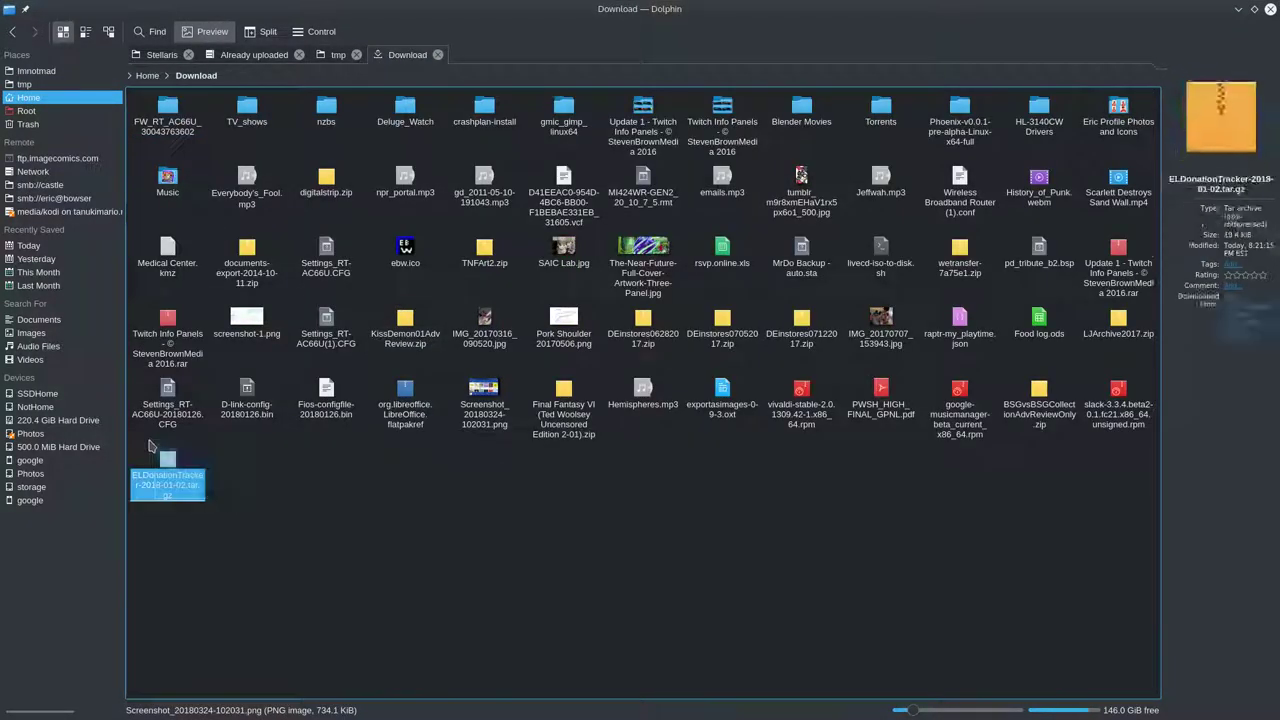
pyautogui.moveTo(340, 141); pyautogui.dragTo(634, 429)
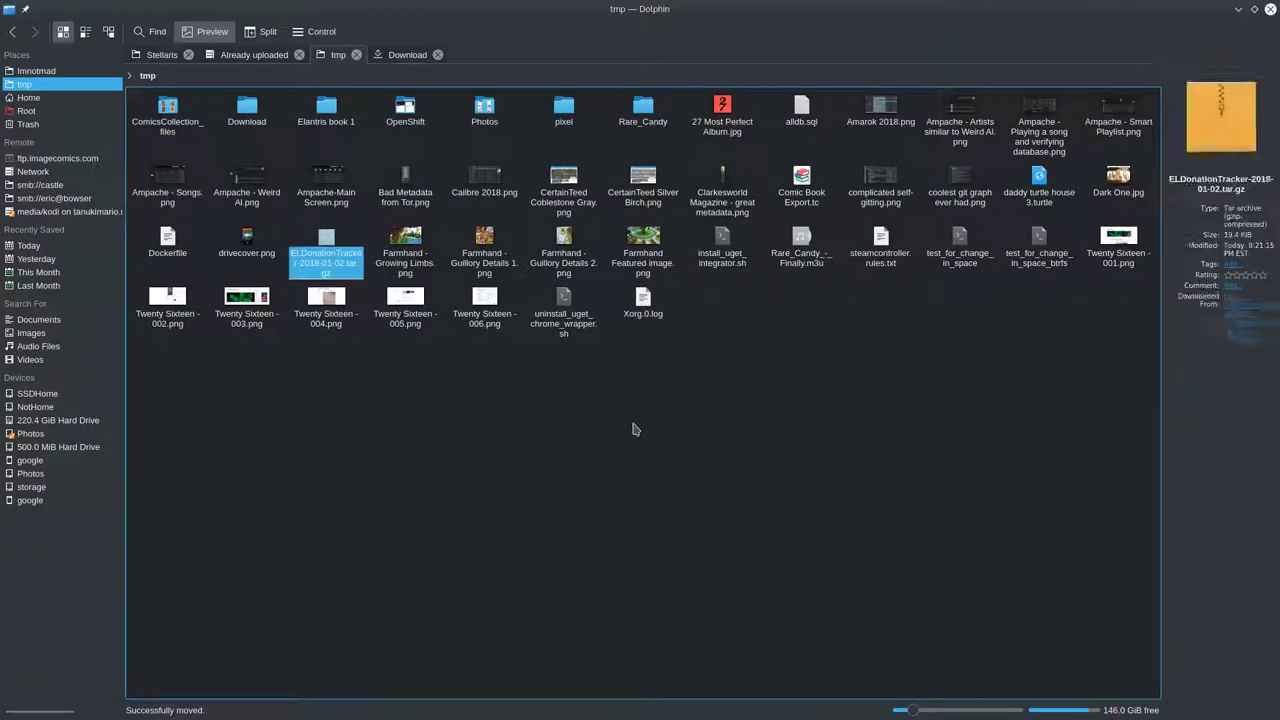
# Extract the archive into its own subfolder and open ELDonationTracker-2018-01-02
pyautogui.rightClick(329, 262)
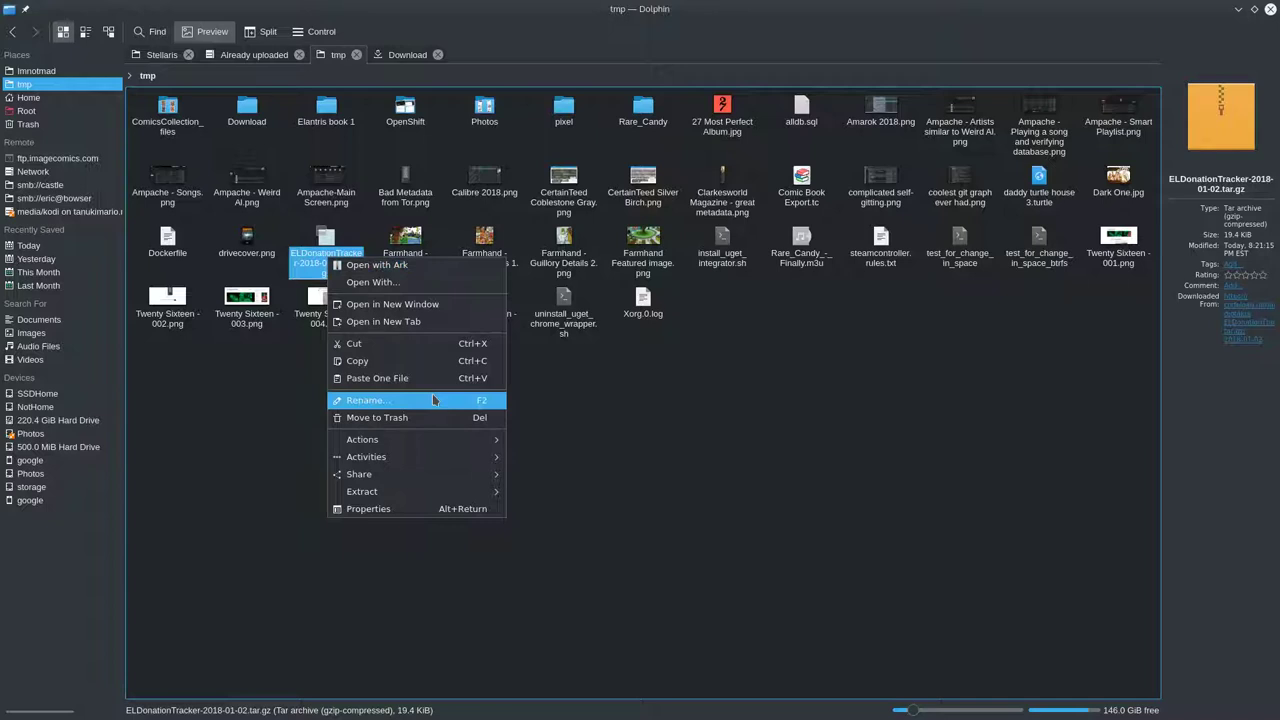
pyautogui.moveTo(445, 491)
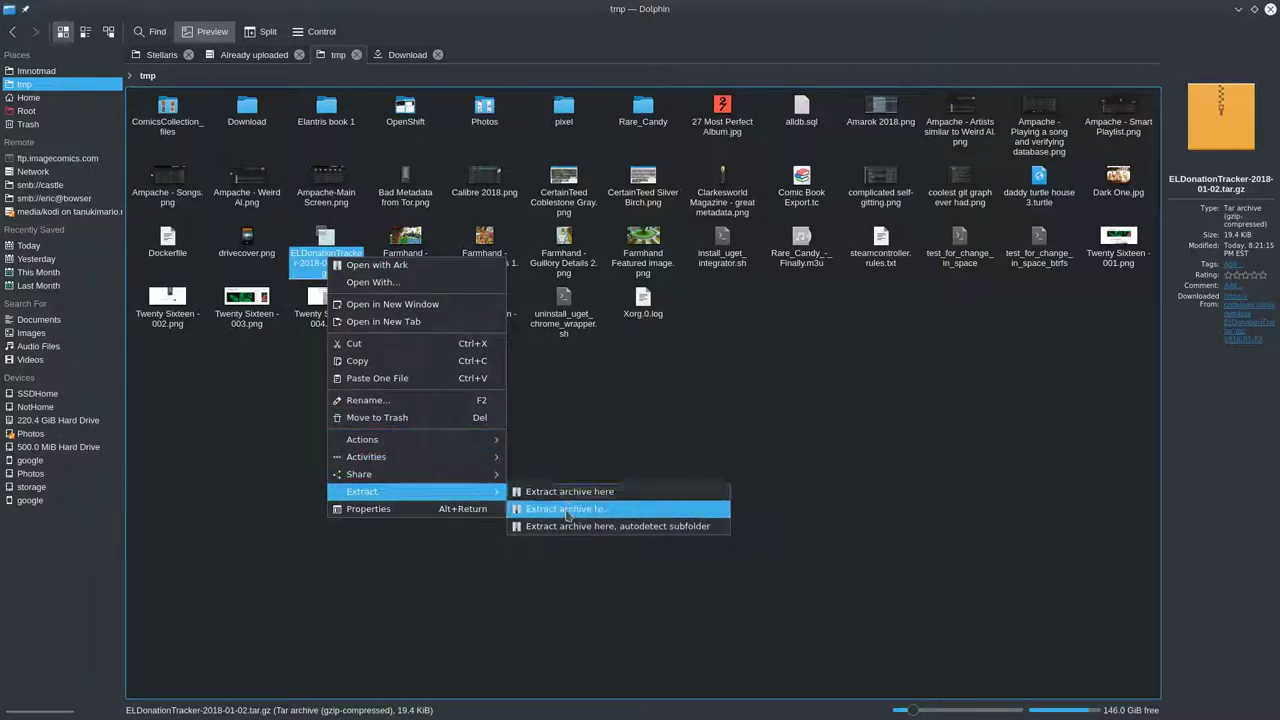
pyautogui.click(565, 528)
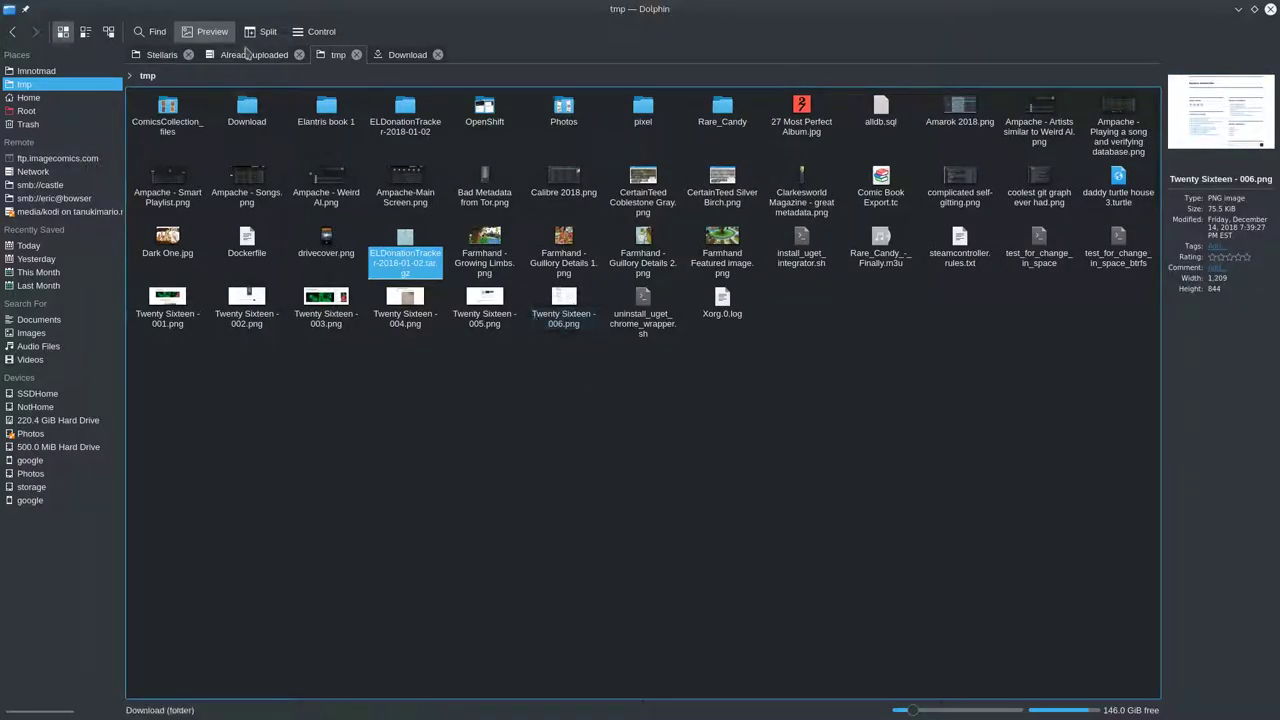
pyautogui.click(405, 110)
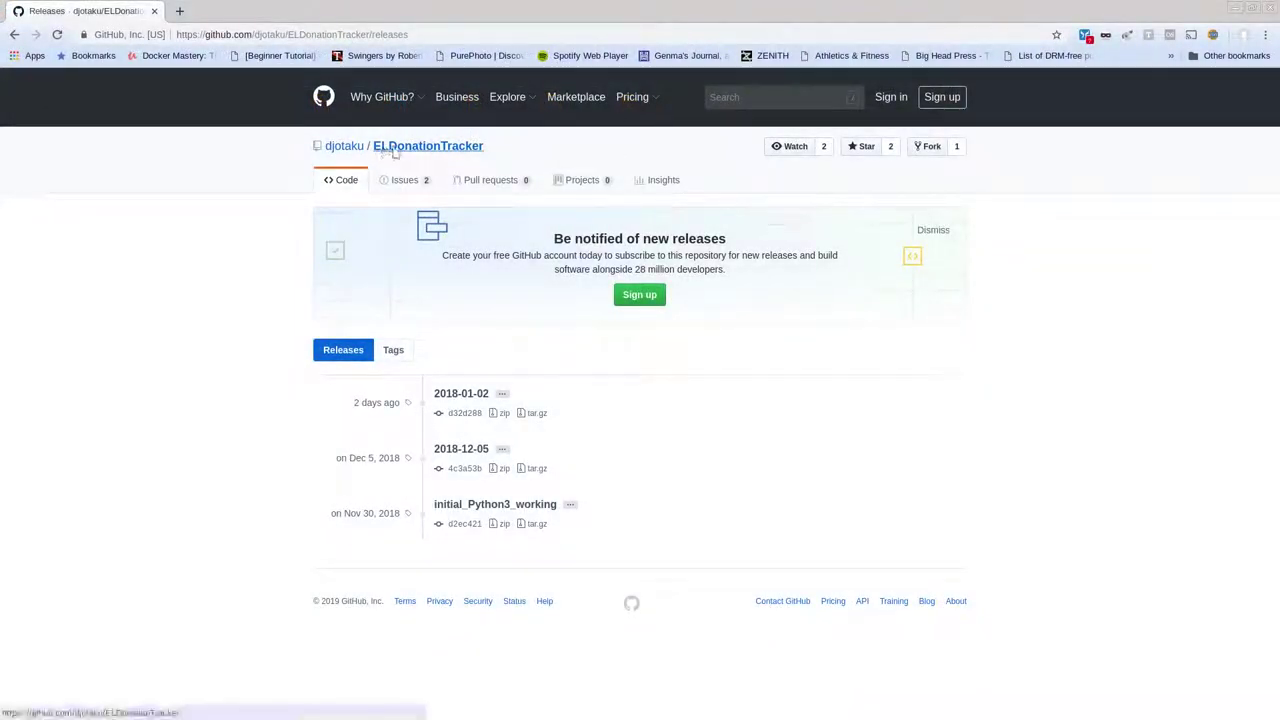
# Return from the releases to the ELDonationTracker repository's main page and scroll down it
pyautogui.click(394, 150)
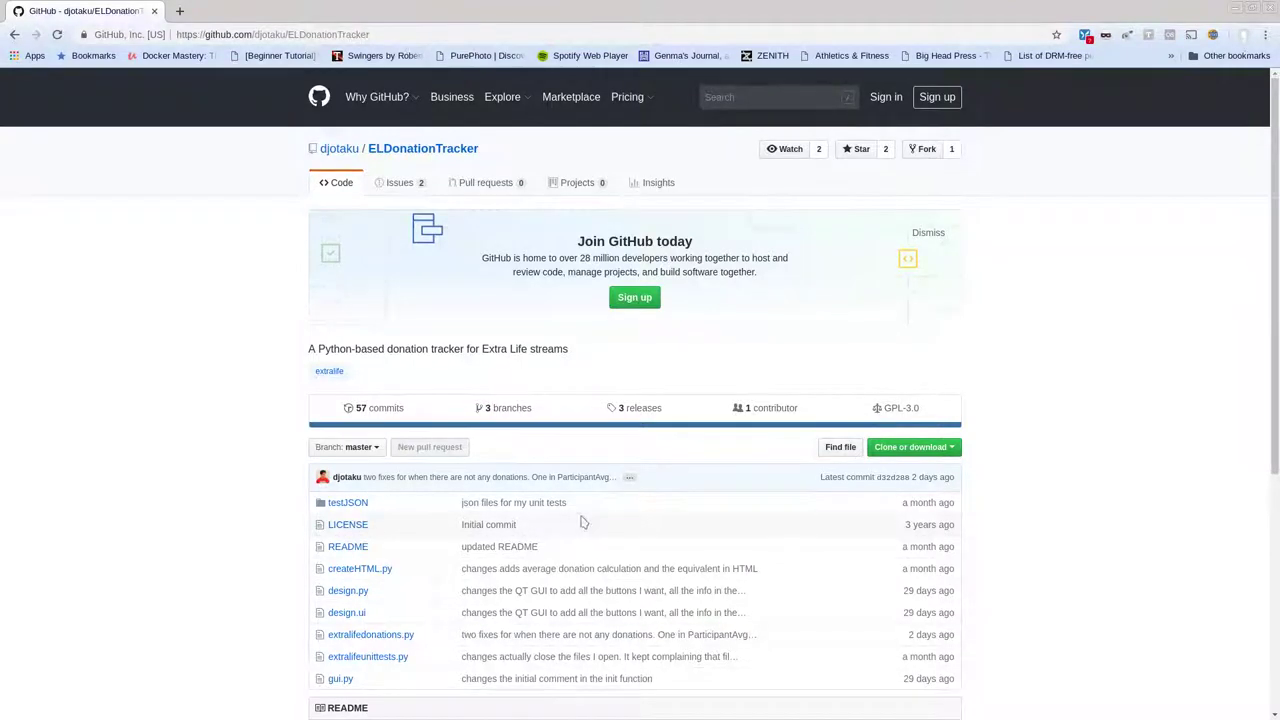
pyautogui.scroll(-1, 586, 517)
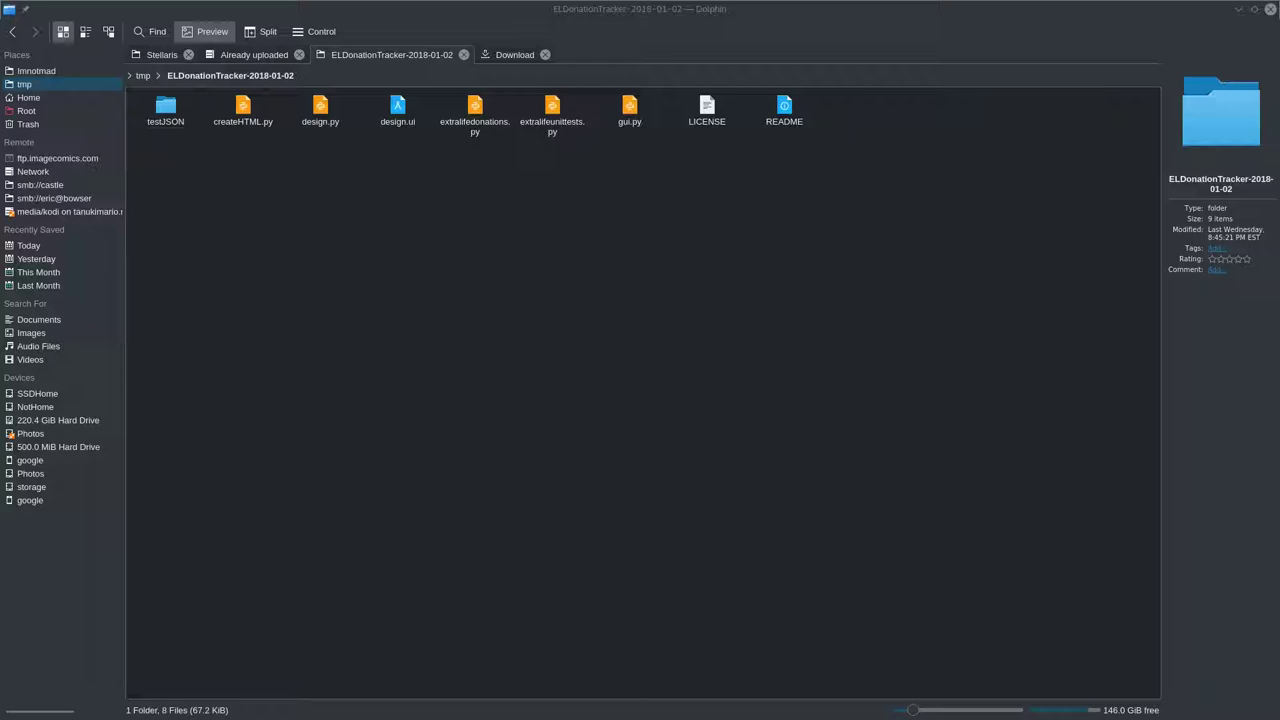
pyautogui.moveTo(477, 138)
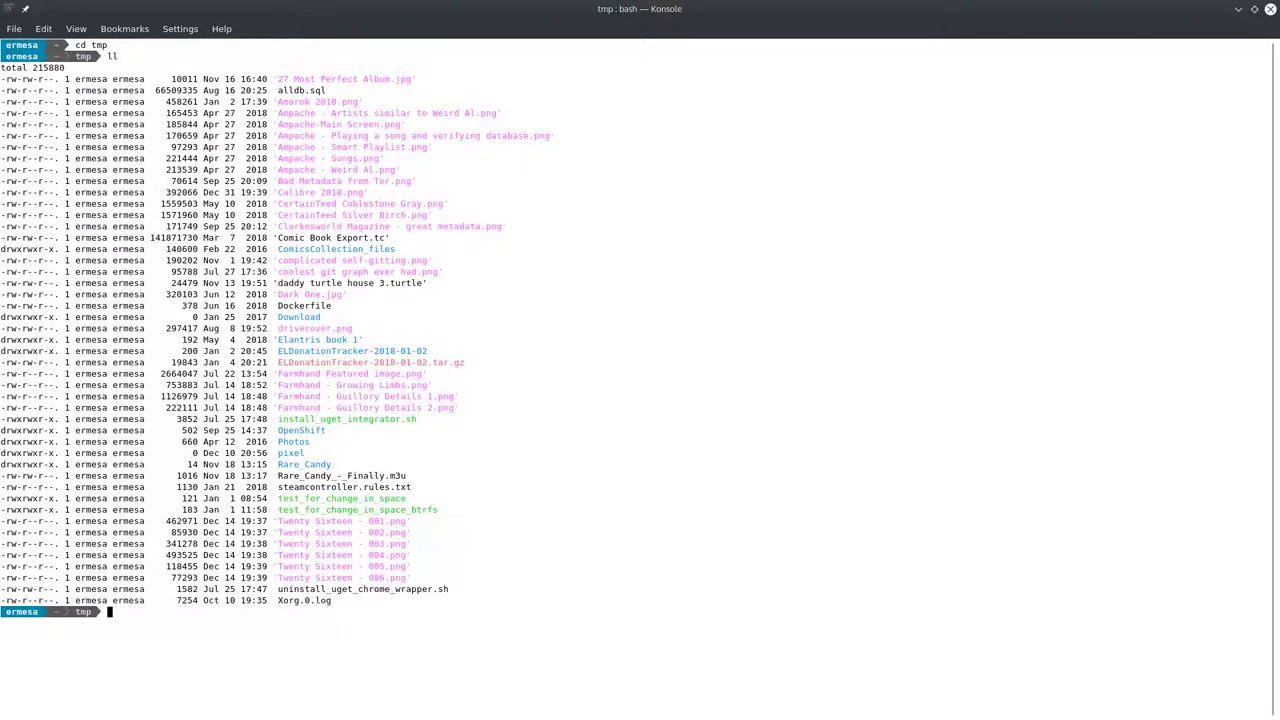
# Change into the ELDonationTracker-2018-01-02 folder and list its files
pyautogui.write('cd ELDo')
pyautogui.press('Tab')
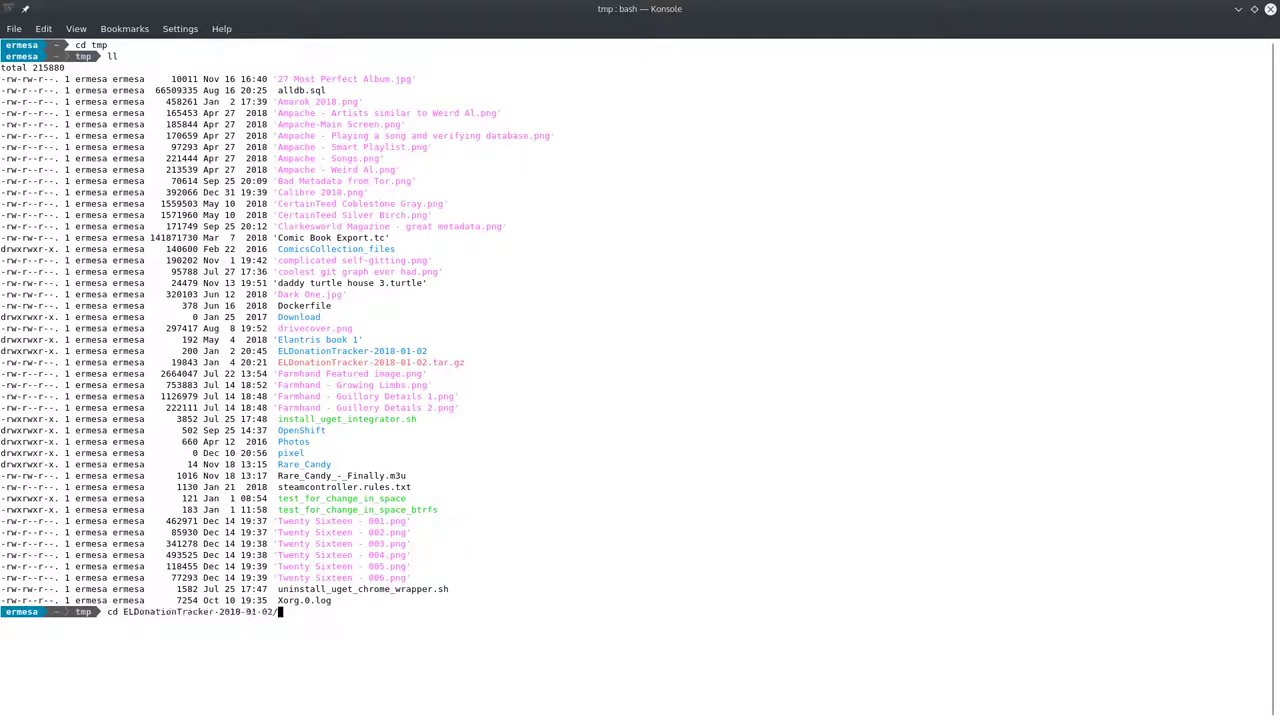
pyautogui.press('Return')
pyautogui.write('ls')
pyautogui.press('Return')
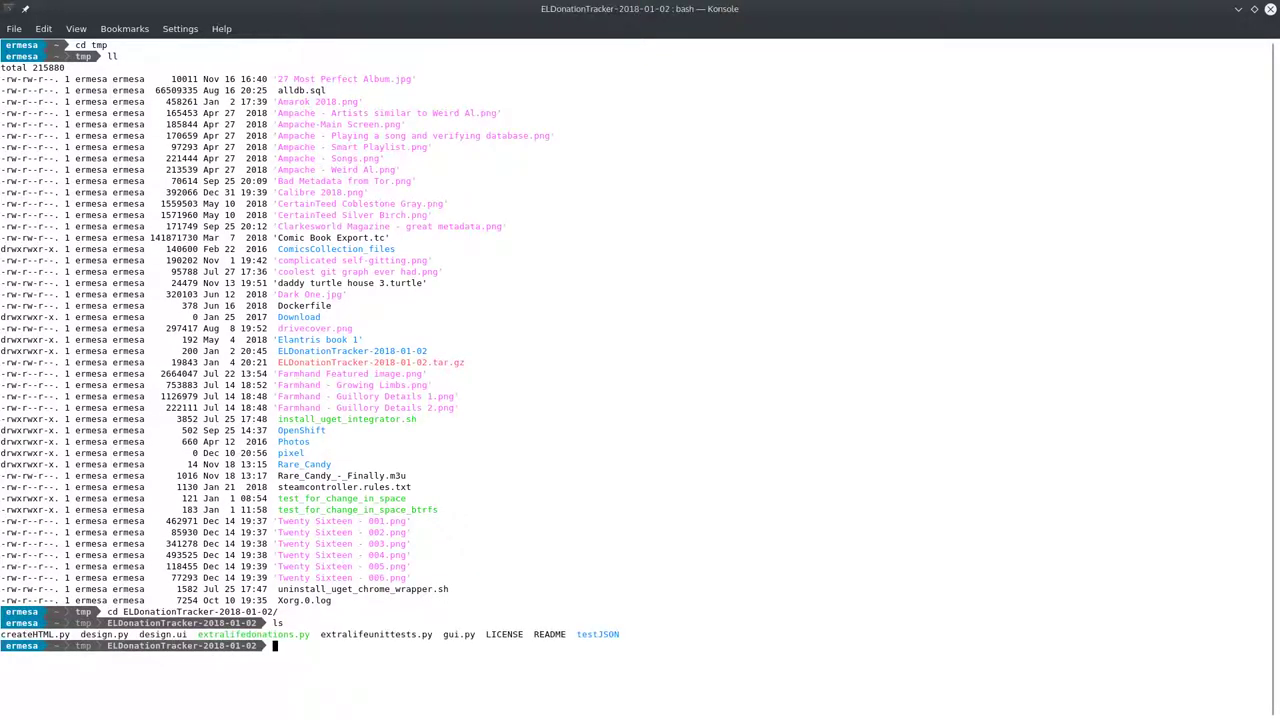
# Open extralifedonations.py in vi
pyautogui.write('vi e')
pyautogui.press('Tab')
pyautogui.write('d')
pyautogui.press('Tab')
pyautogui.press('Return')
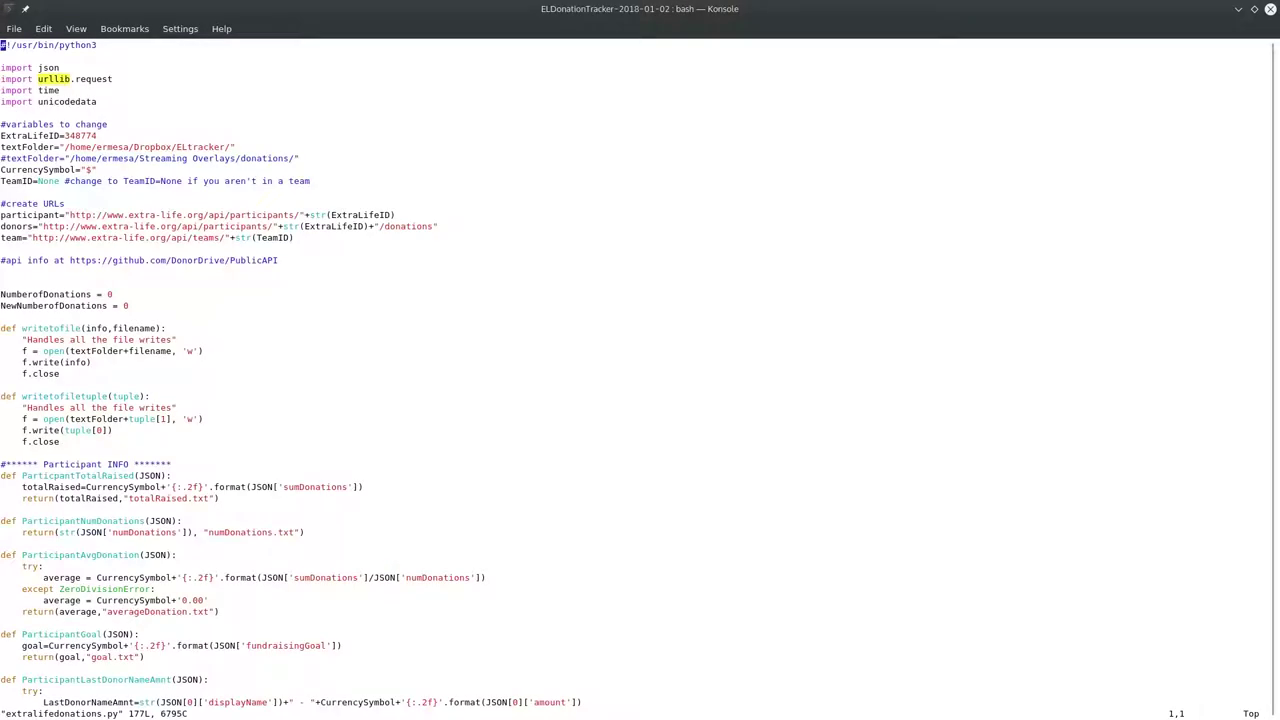
pyautogui.press('j')
pyautogui.press('j')
pyautogui.press('j')
pyautogui.press('j')
pyautogui.press('j')
pyautogui.press('j')
pyautogui.press('j')
pyautogui.press('j')
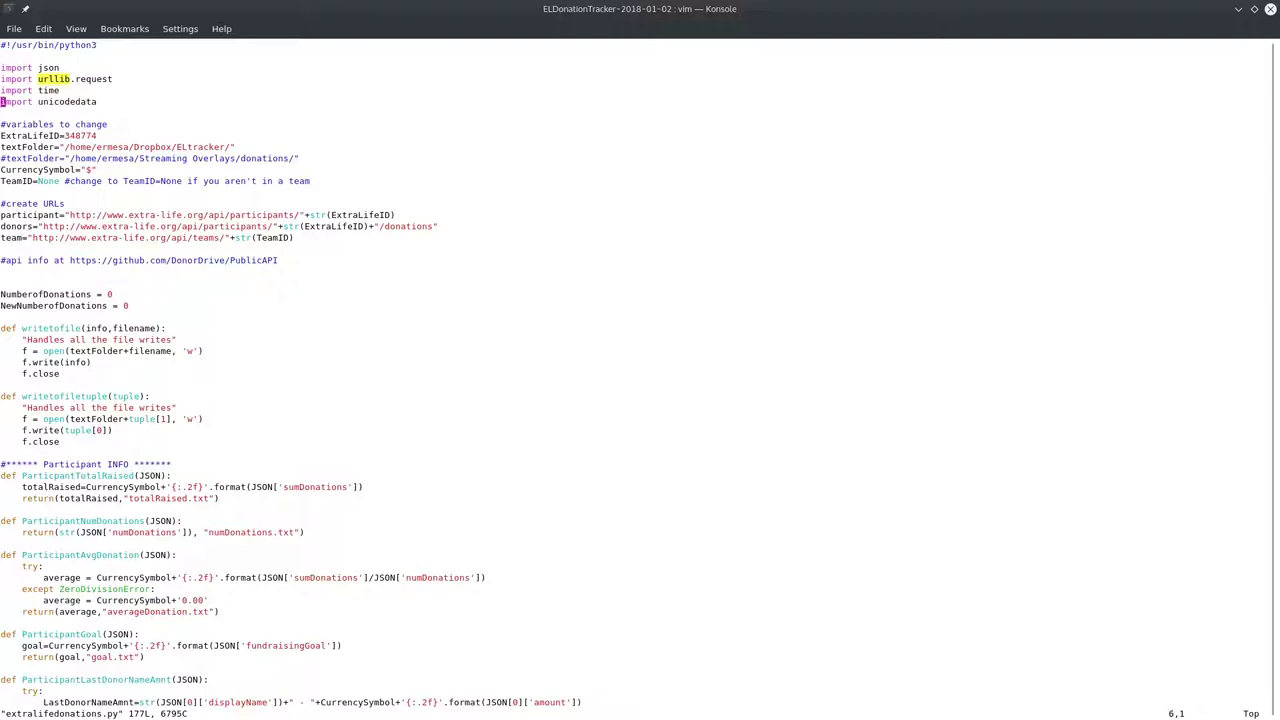
pyautogui.press('l')
pyautogui.press('l')
pyautogui.press('l')
pyautogui.press('l')
pyautogui.press('l')
pyautogui.press('l')
pyautogui.press('l')
pyautogui.press('l')
pyautogui.press('l')
pyautogui.press('l')
pyautogui.press('l')
pyautogui.press('l')
pyautogui.press('l')
pyautogui.press('j')
pyautogui.press('Down')
pyautogui.press('Down')
pyautogui.press('Right')
pyautogui.press('Right')
pyautogui.press('Right')
pyautogui.press('Down')
pyautogui.press('Left')
pyautogui.press('Left')
pyautogui.press('Left')
pyautogui.press('Left')
pyautogui.press('Left')
pyautogui.press('Left')
pyautogui.press('Left')
pyautogui.press('Left')
pyautogui.press('Left')
pyautogui.press('Right')
pyautogui.press('Right')
pyautogui.press('Right')
pyautogui.press('Right')
pyautogui.press('Right')
pyautogui.press('Right')
pyautogui.write(':q')
# Quit vim and print extralifedonations.py with cat, scrolling through its output
pyautogui.press('Return')
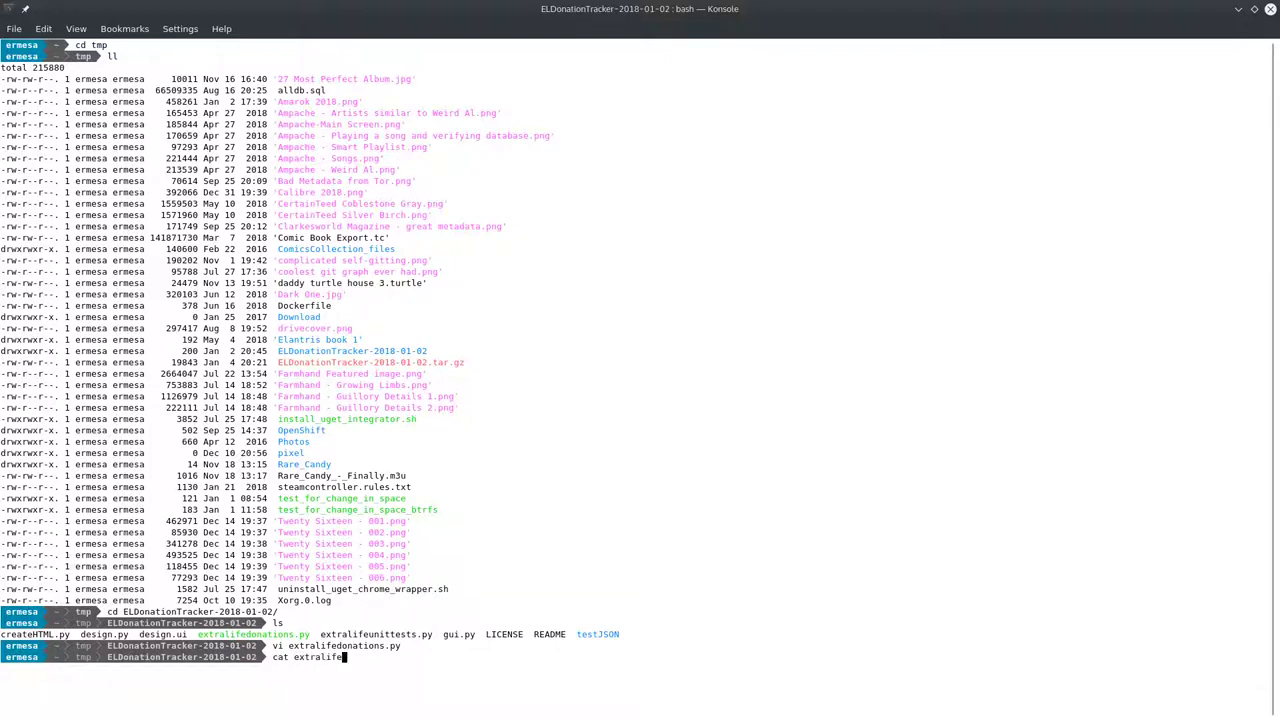
pyautogui.write('d')
pyautogui.press('Tab')
pyautogui.press('Return')
pyautogui.scroll(20, 298, 197)
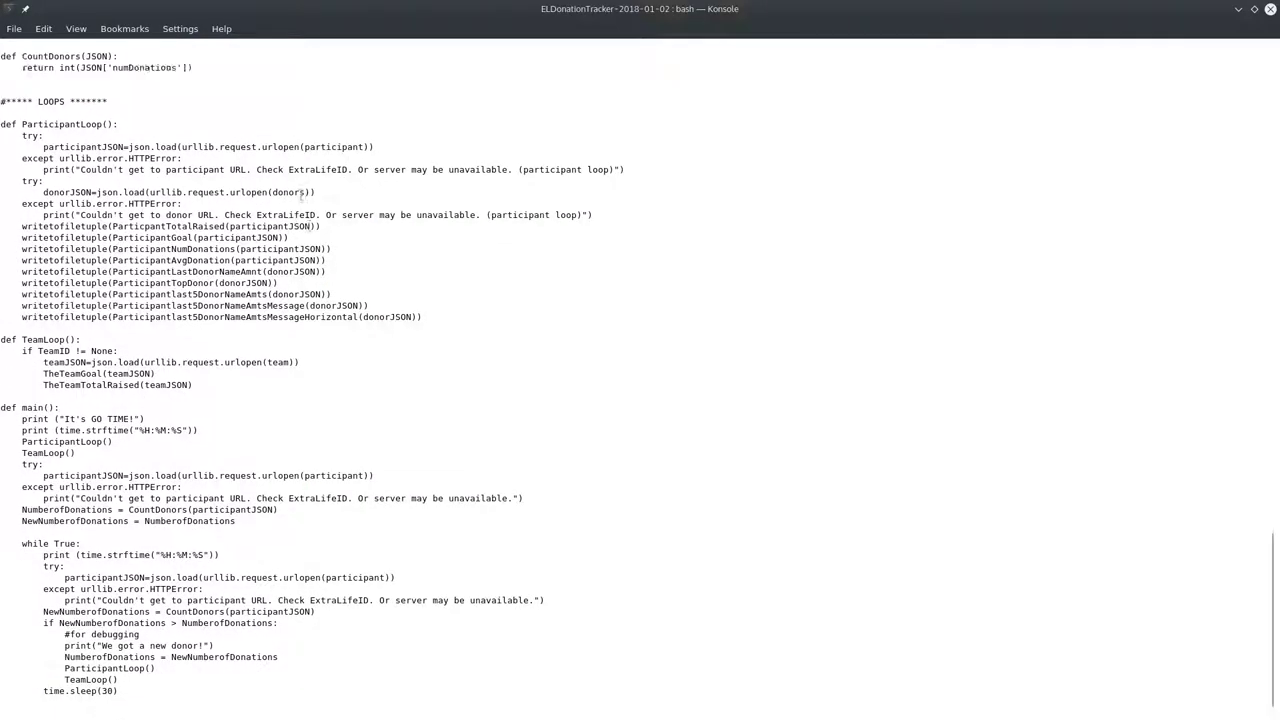
pyautogui.scroll(-2, 228, 234)
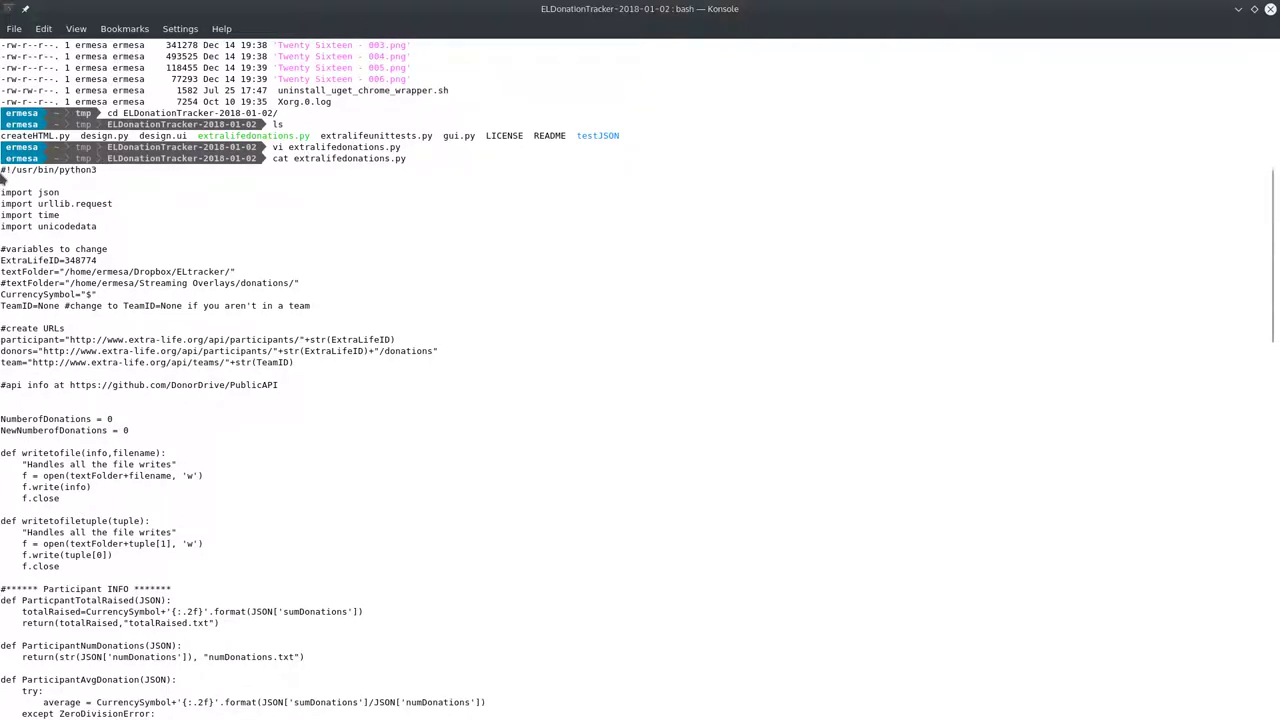
pyautogui.scroll(-20, 112, 173)
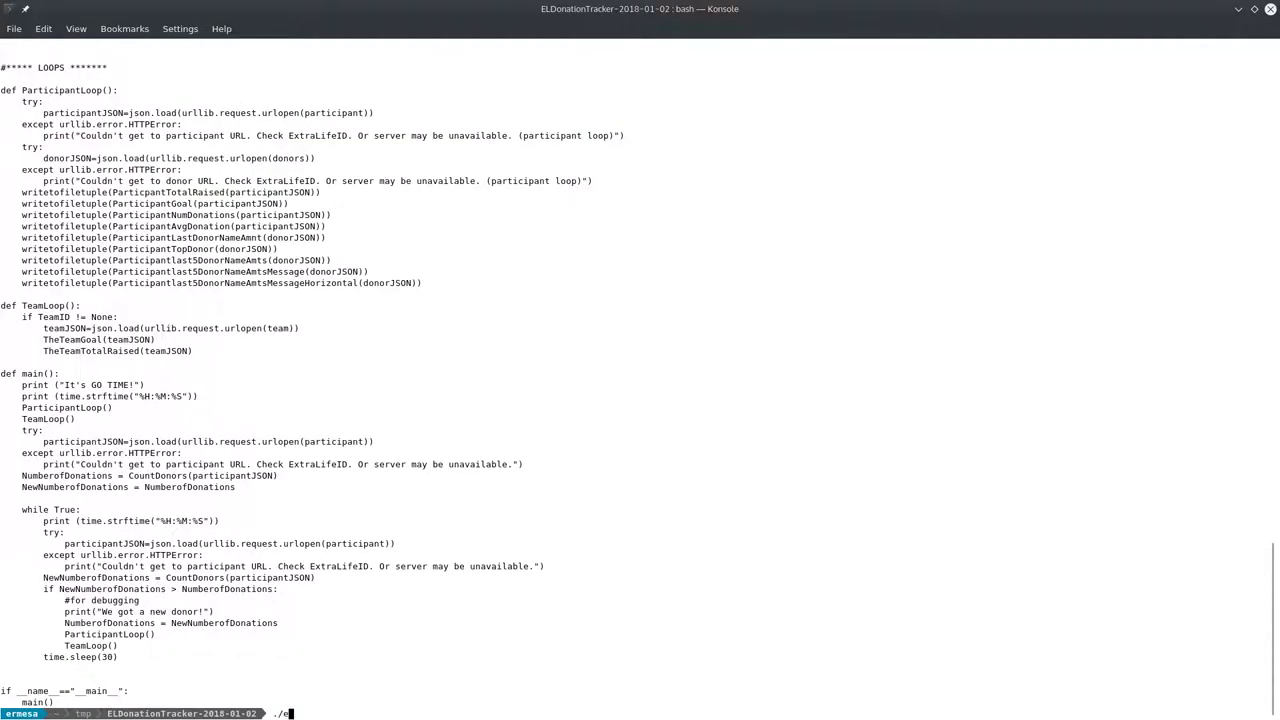
# Cancel the half-typed command and run python3 extralifedonations.py to start the tracker
pyautogui.write('x')
pyautogui.press('Tab')
pyautogui.hotkey('ctrl', 'c')
pyautogui.write('python3 e')
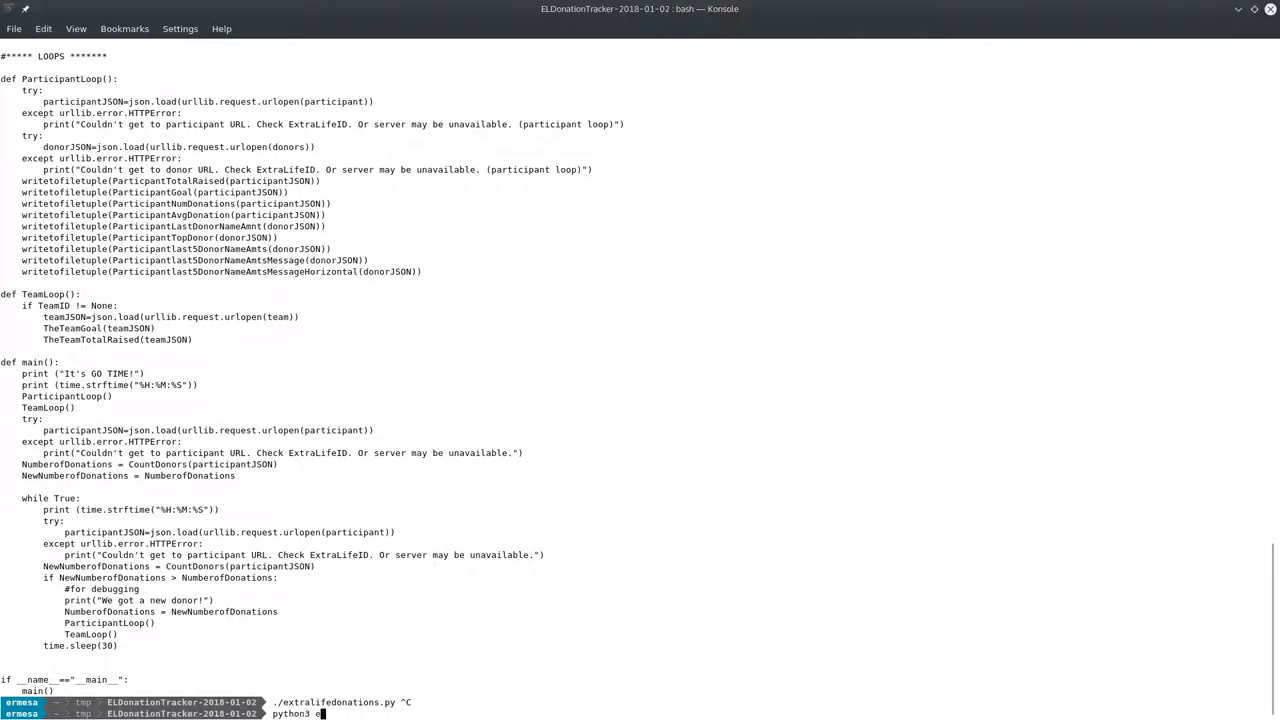
pyautogui.write('xtralifed')
pyautogui.press('Tab')
pyautogui.press('Return')
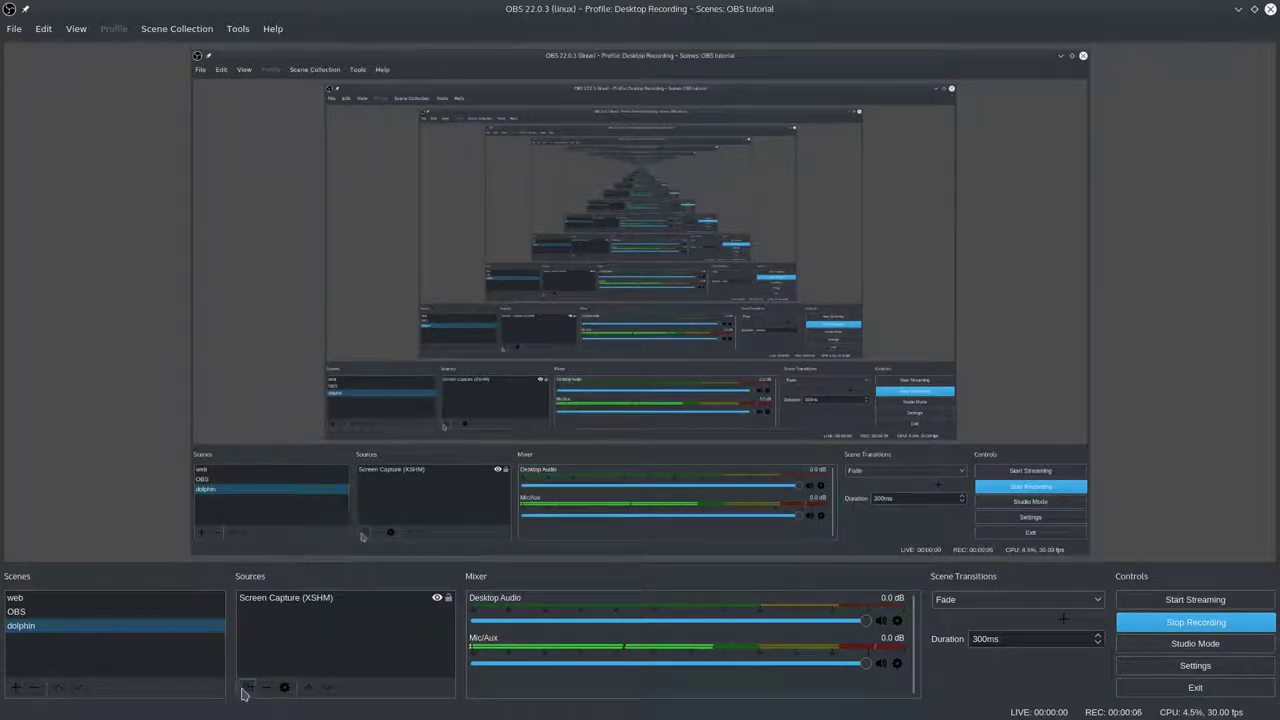
# Add a Text (FreeType 2) source named goal-2 from the Sources list
pyautogui.click(245, 689)
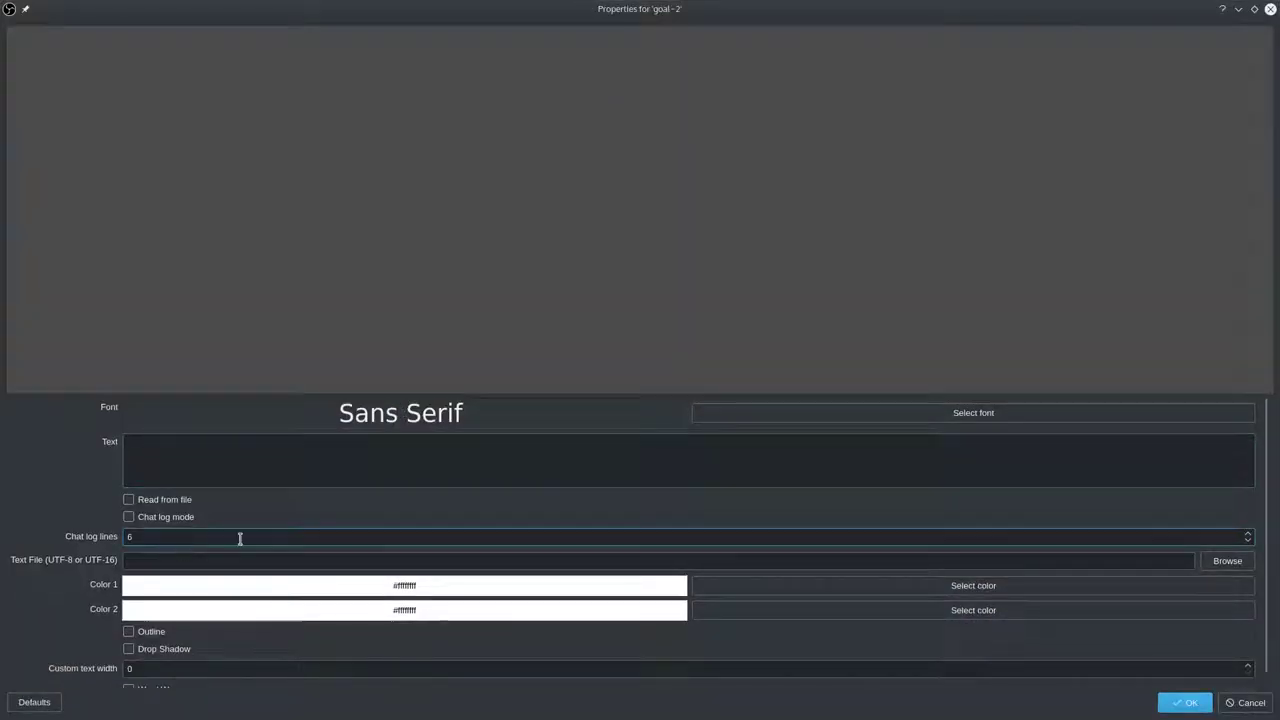
# Set goal-2 to read from Home/Dropbox/ELtracker/goal.txt so it shows $500.00
pyautogui.click(182, 503)
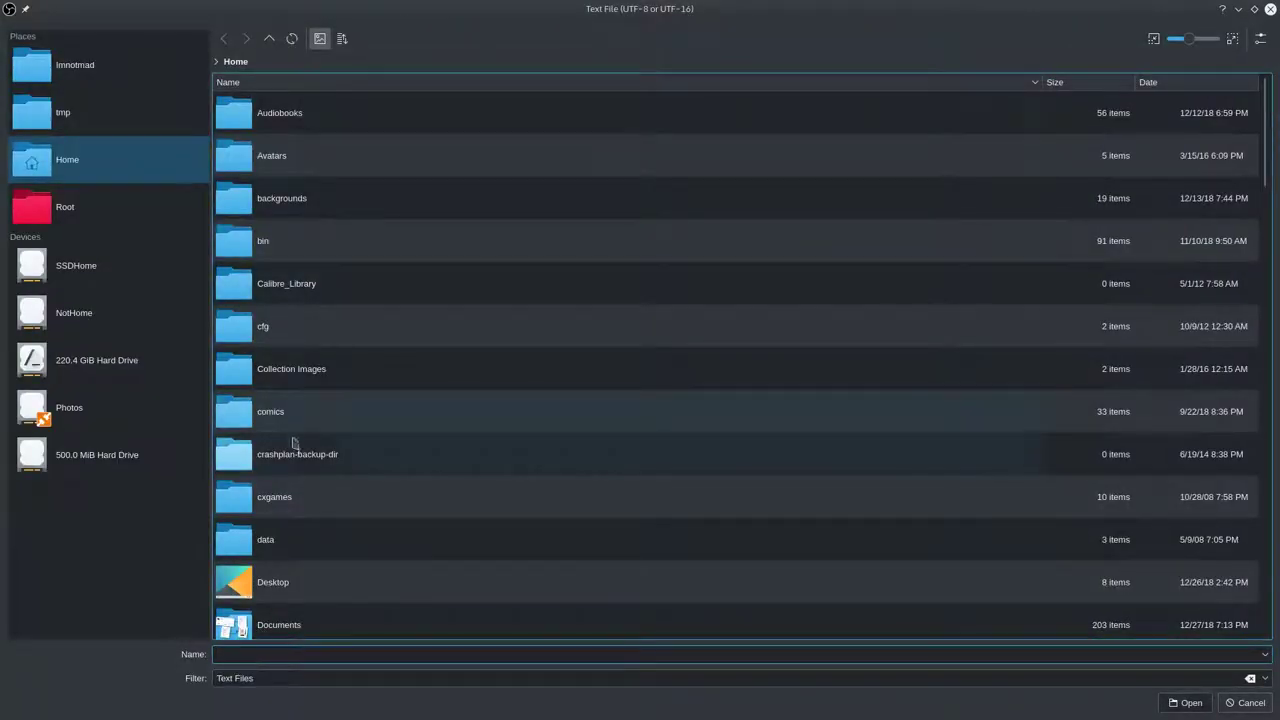
pyautogui.click(343, 580)
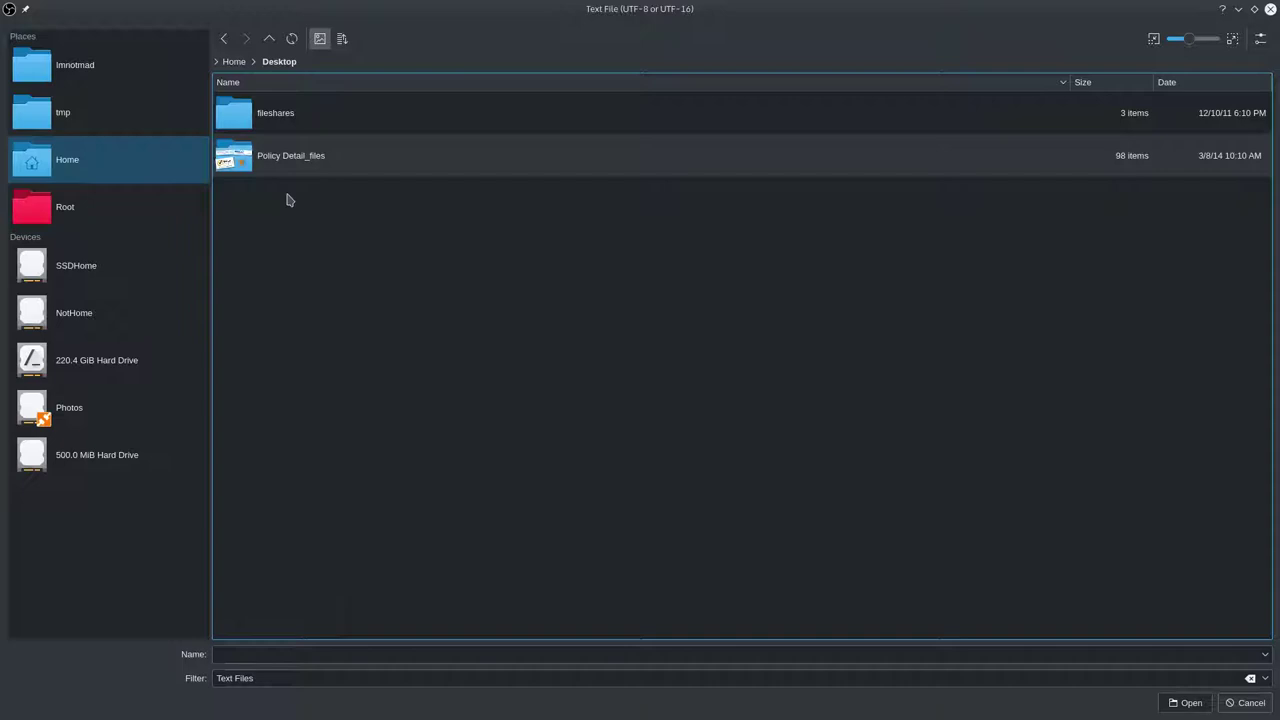
pyautogui.click(223, 38)
pyautogui.scroll(-3, 429, 366)
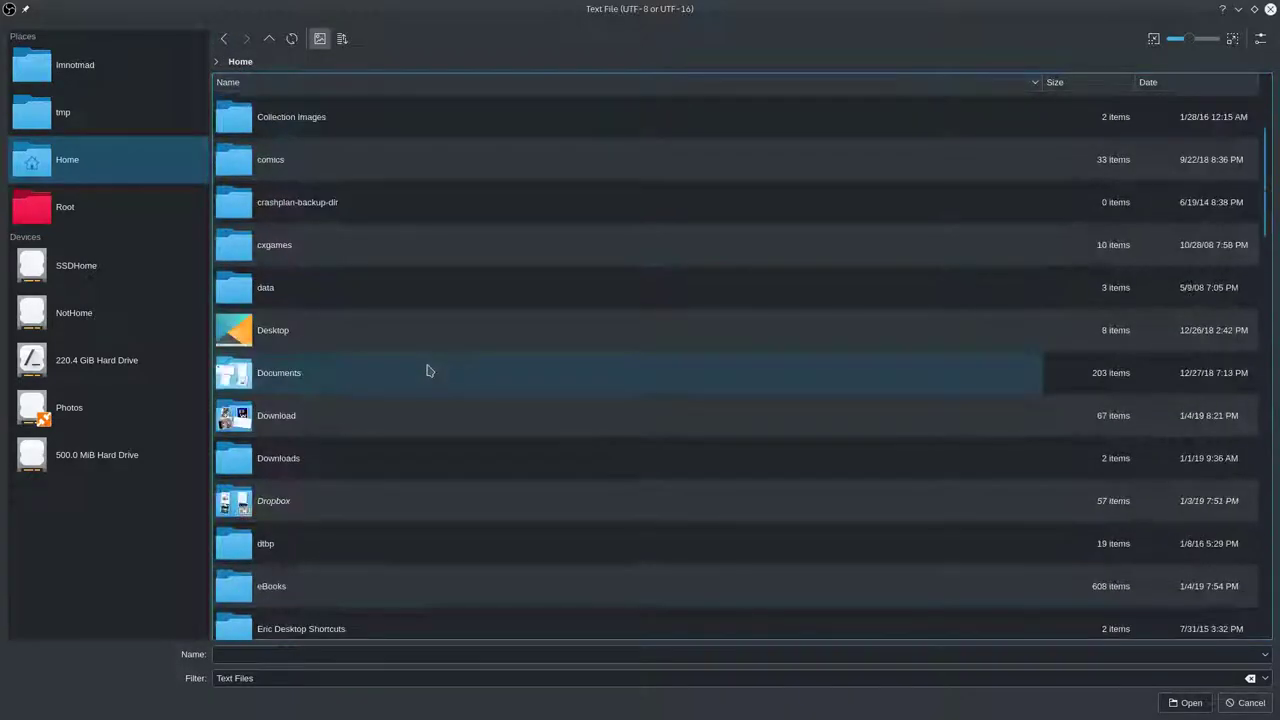
pyautogui.click(309, 519)
pyautogui.click(280, 540)
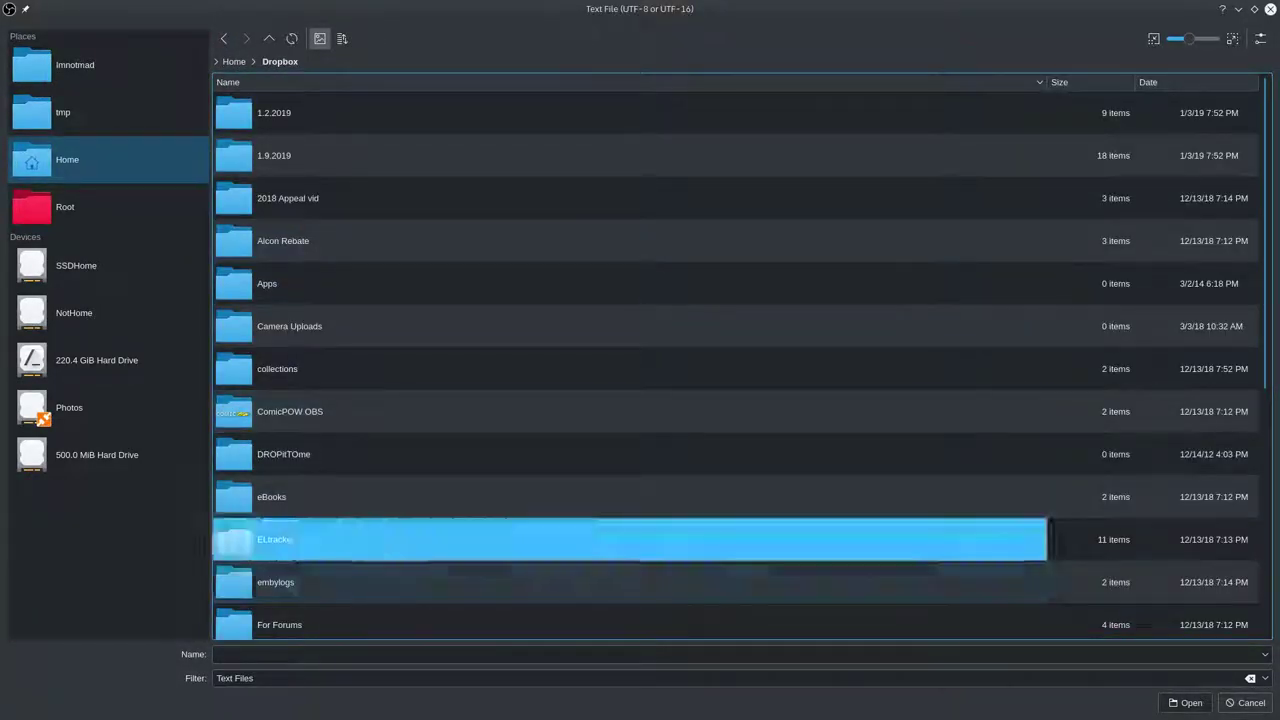
pyautogui.doubleClick(275, 540)
pyautogui.doubleClick(317, 146)
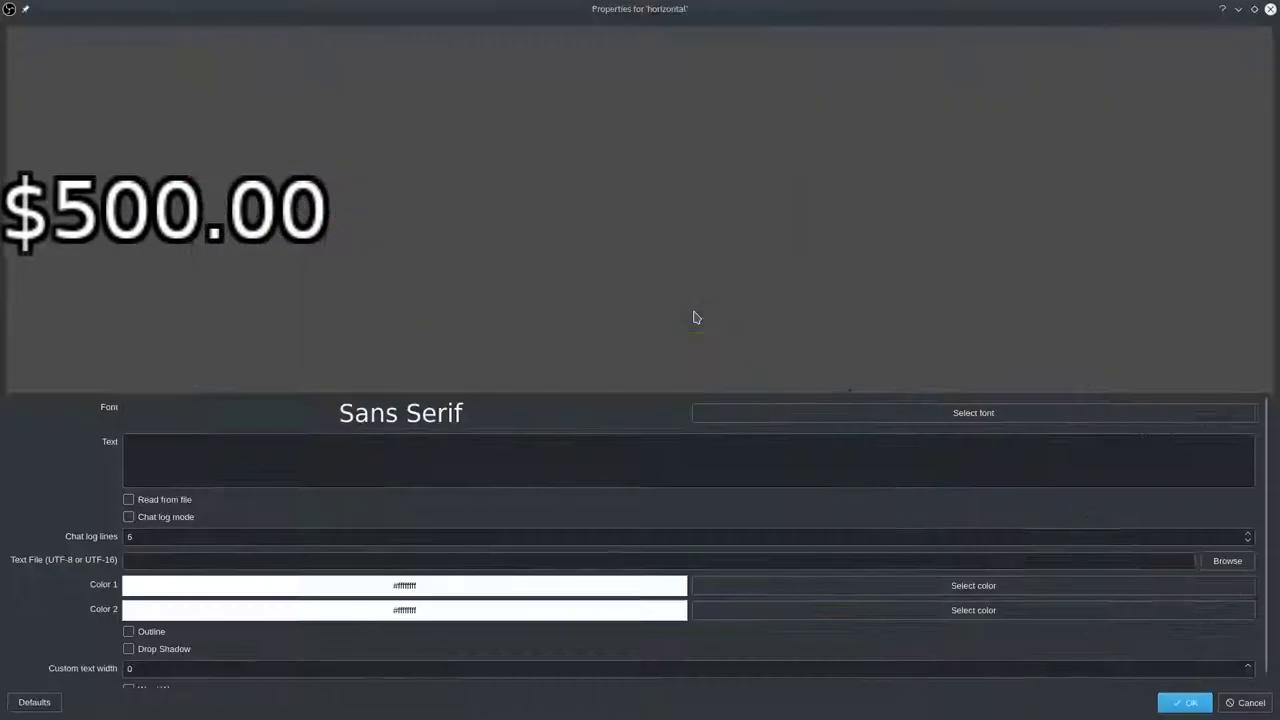
# Make the 'horizontal' source read from last5DonorNameAmtsMessageHorizontal.txt
pyautogui.click(140, 503)
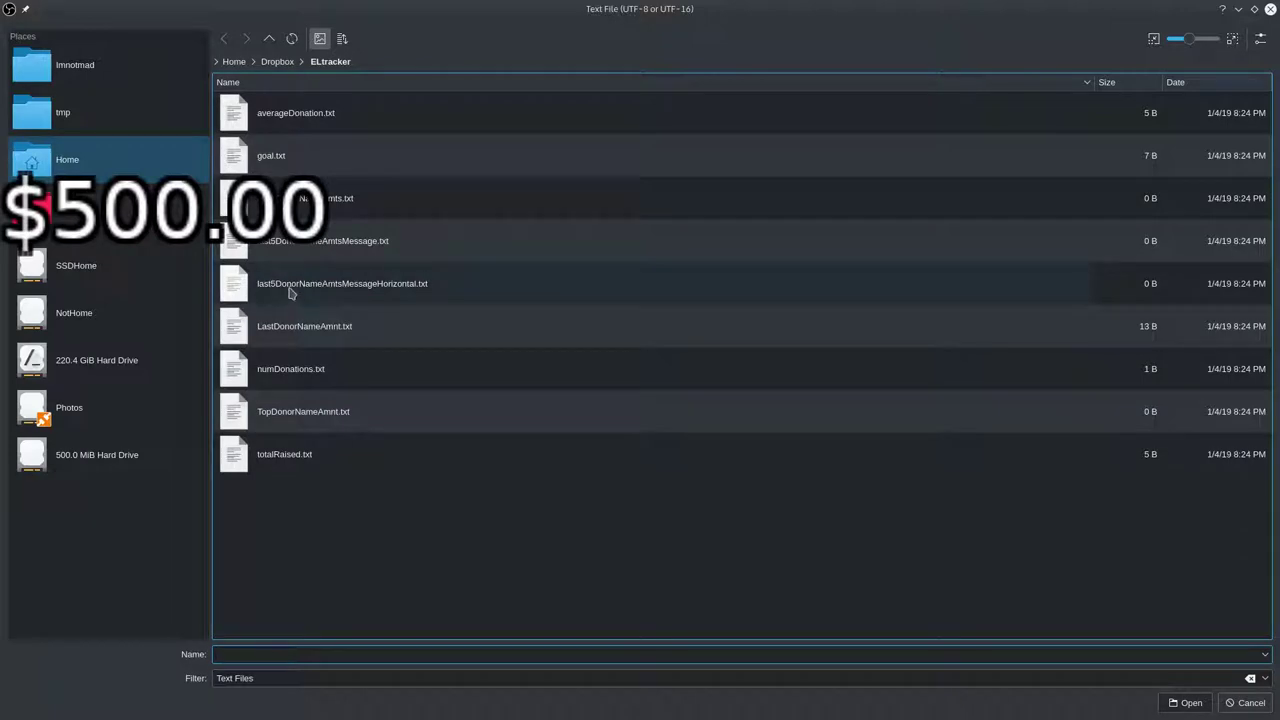
pyautogui.doubleClick(301, 285)
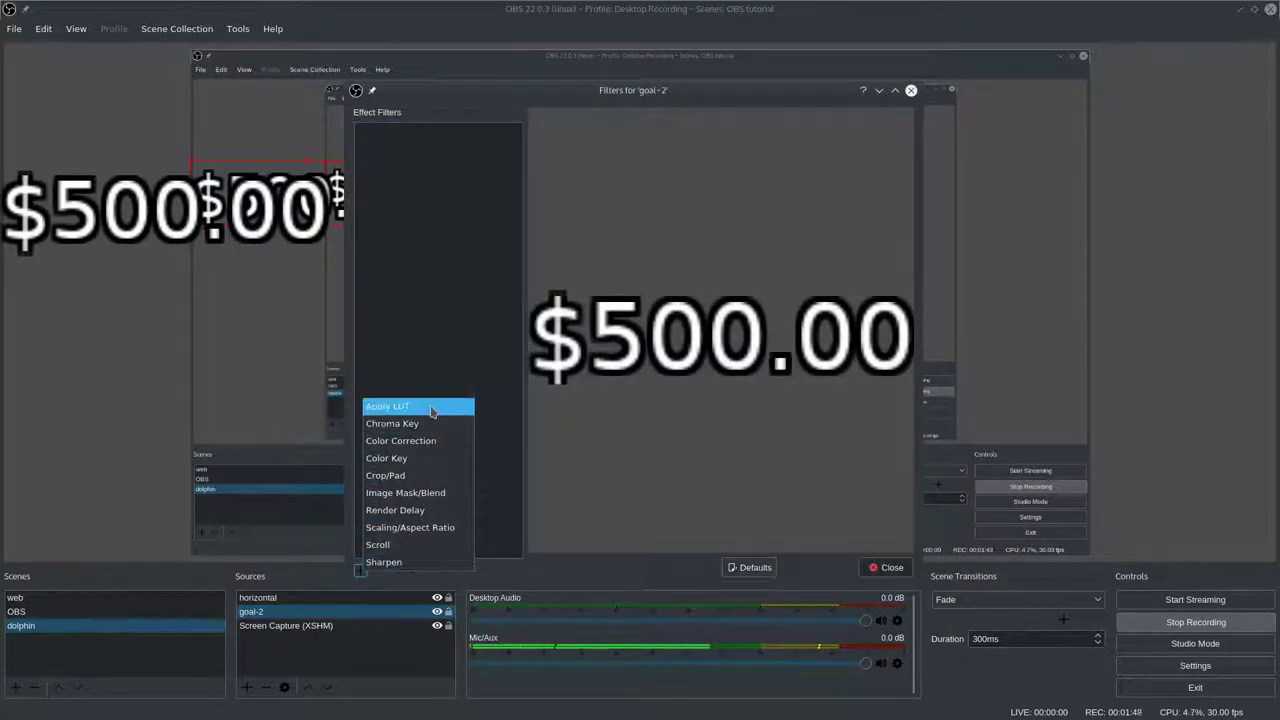
# Add a Scroll filter to the goal-2 $500.00 text with horizontal speed 25
pyautogui.click(420, 545)
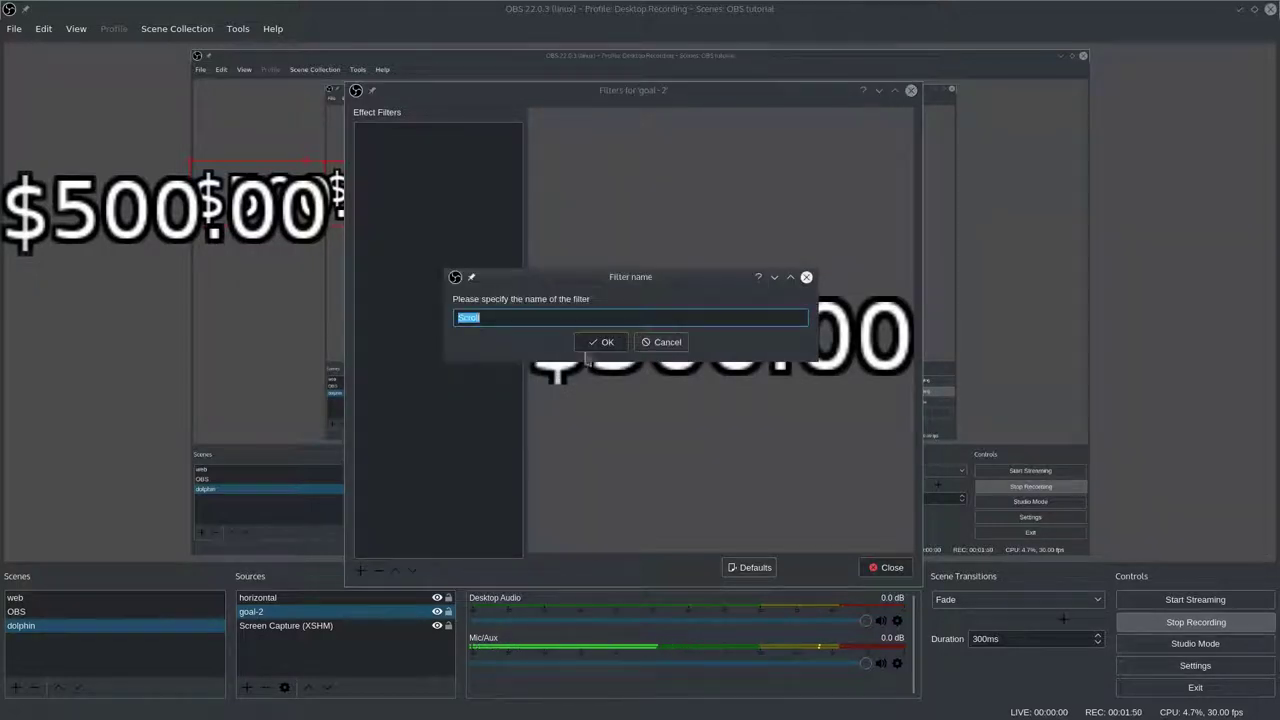
pyautogui.click(601, 342)
pyautogui.moveTo(727, 400); pyautogui.dragTo(739, 401)
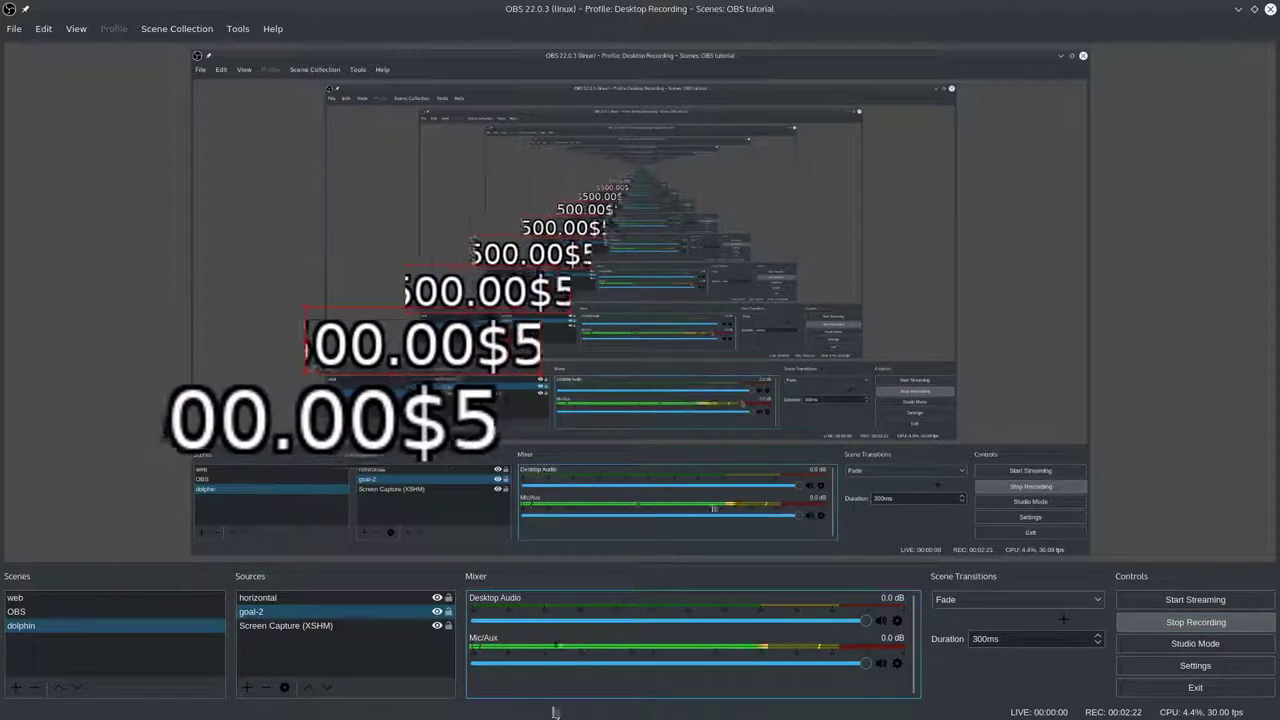
# Add a Text (FreeType 2) source named 'donations'
pyautogui.click(246, 687)
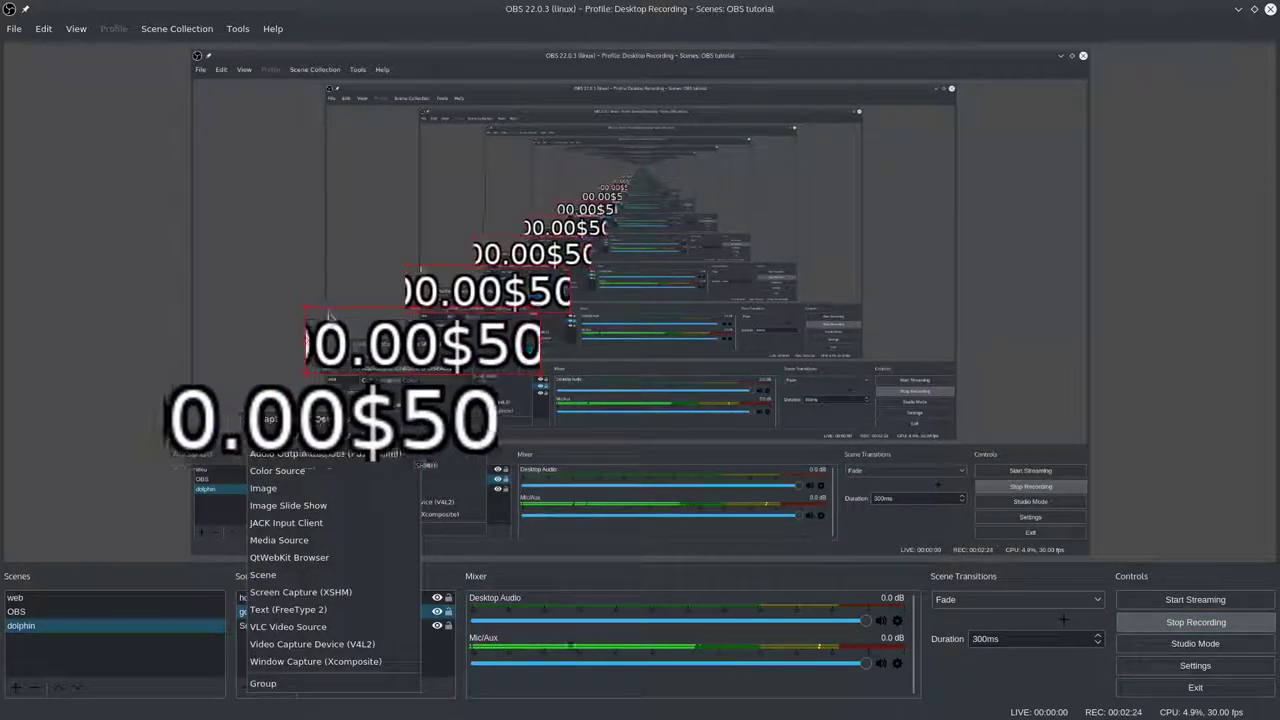
pyautogui.click(355, 609)
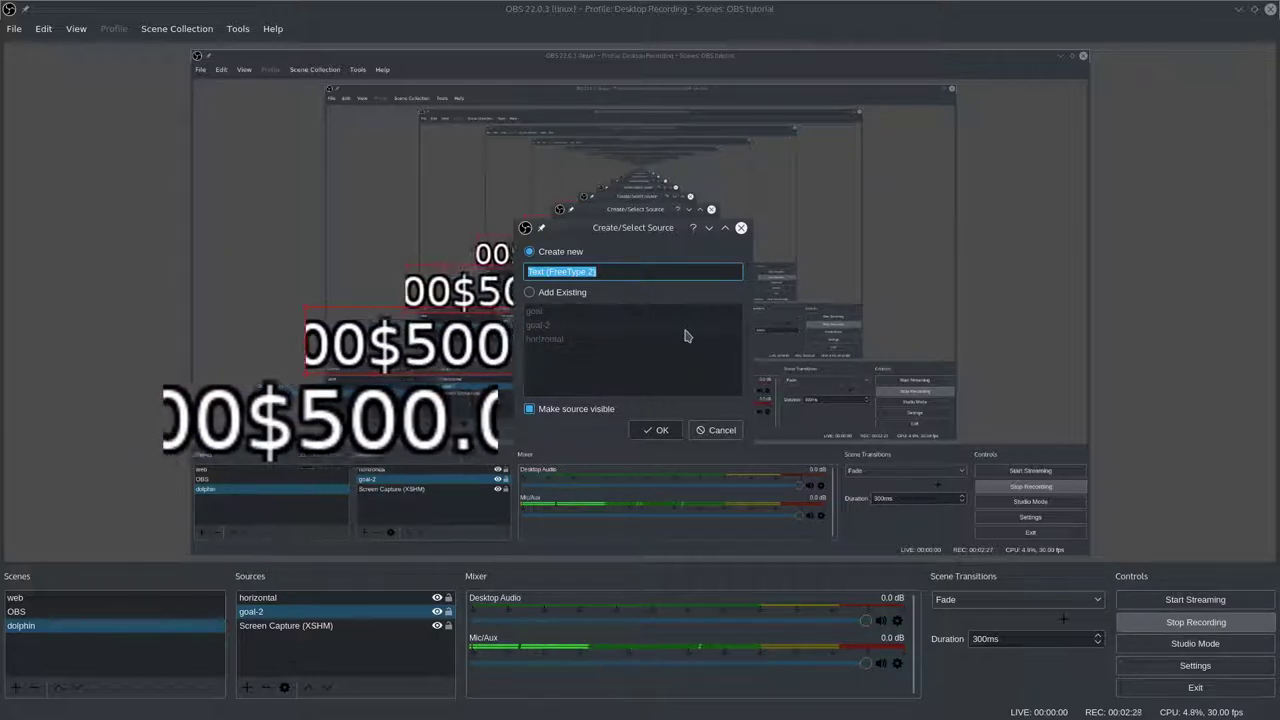
pyautogui.write('donations')
pyautogui.press('Return')
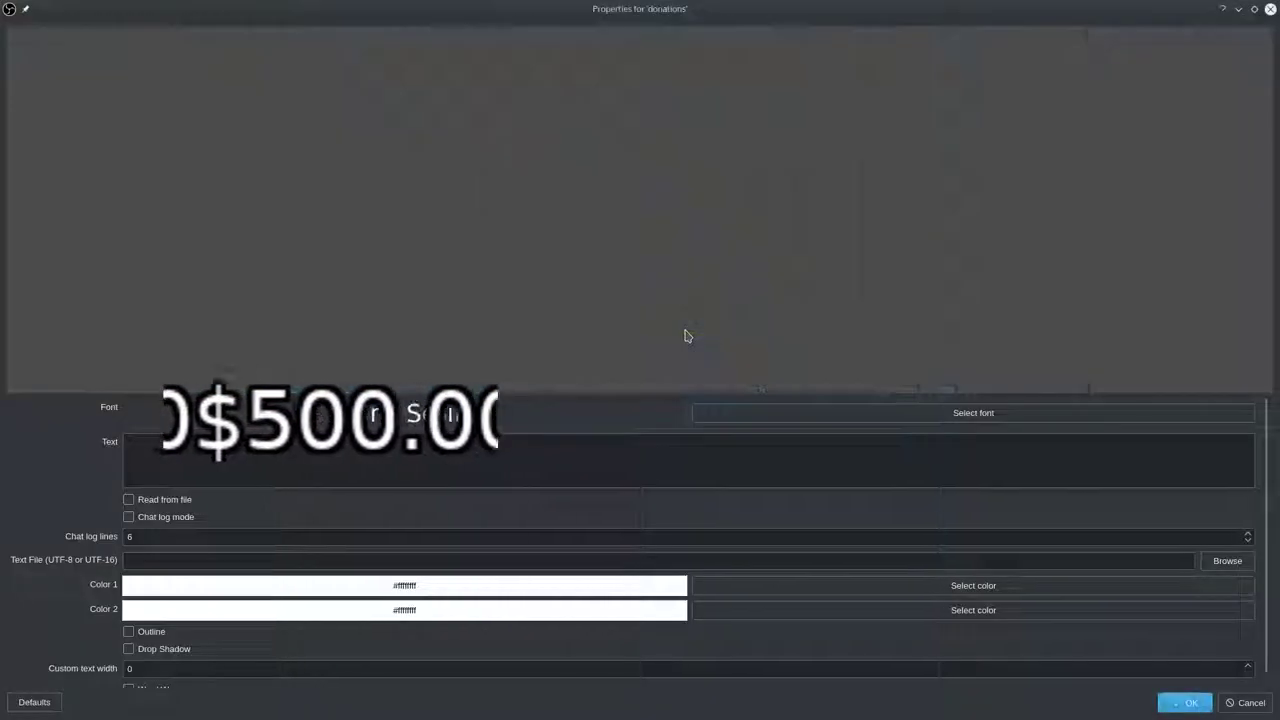
# Have 'donations' read from totalRaised.txt, and enlarge its $0.00 total at the top-left
pyautogui.click(160, 499)
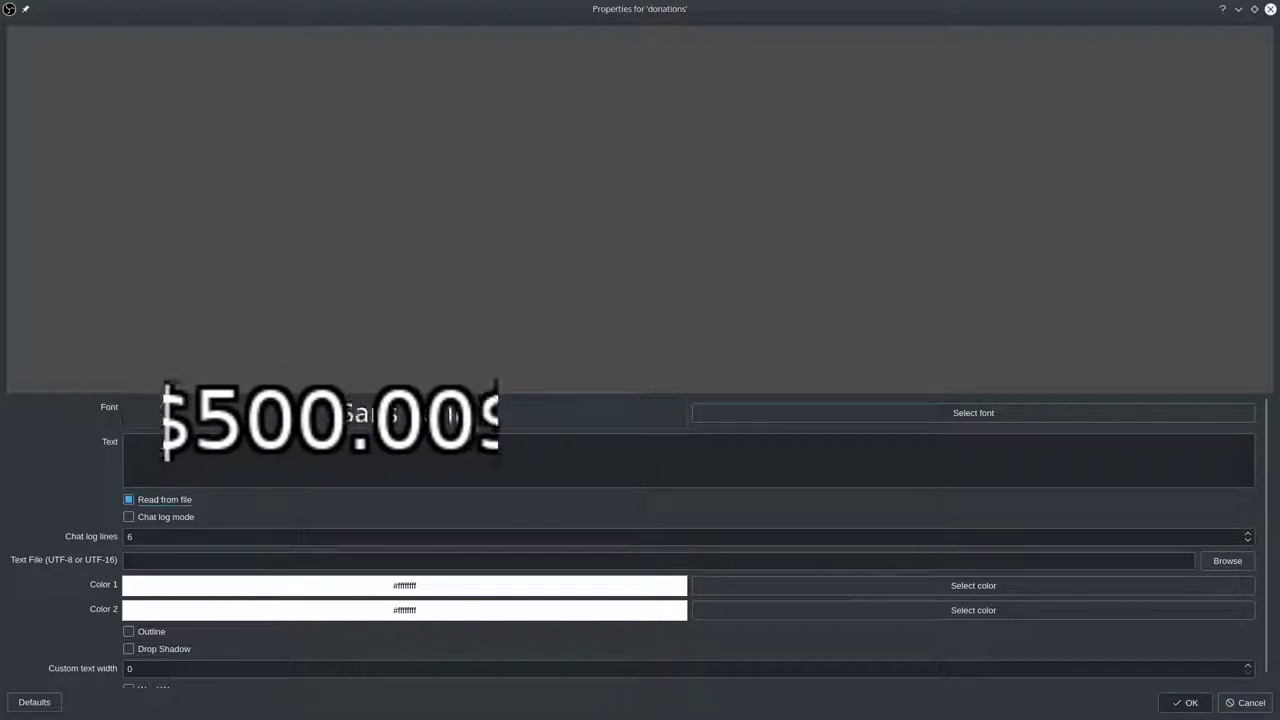
pyautogui.click(1236, 562)
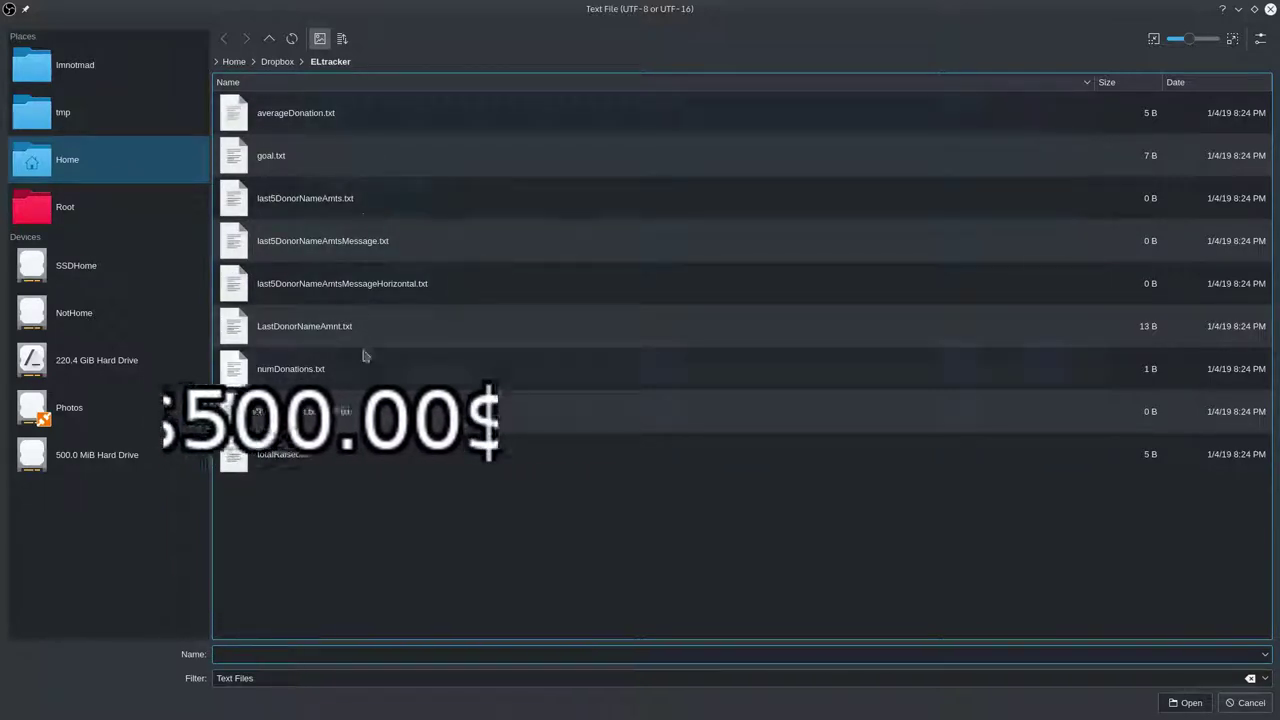
pyautogui.click(369, 456)
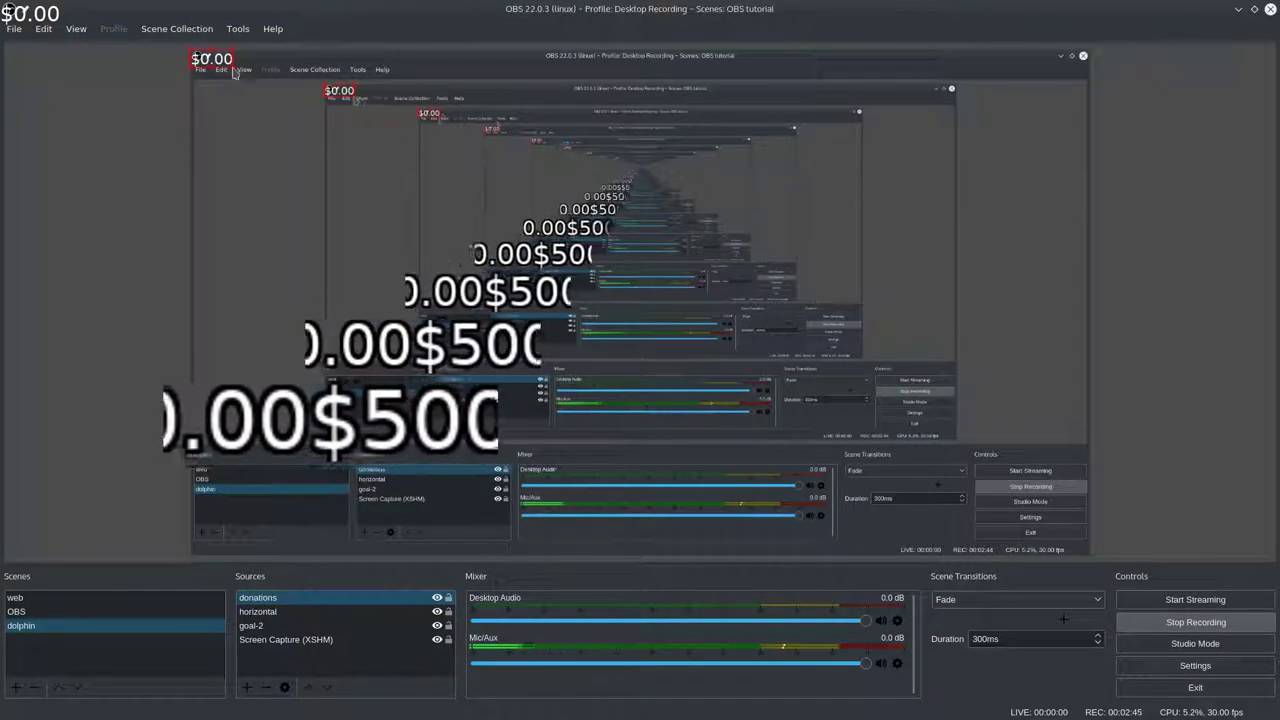
pyautogui.moveTo(235, 68); pyautogui.dragTo(405, 191)
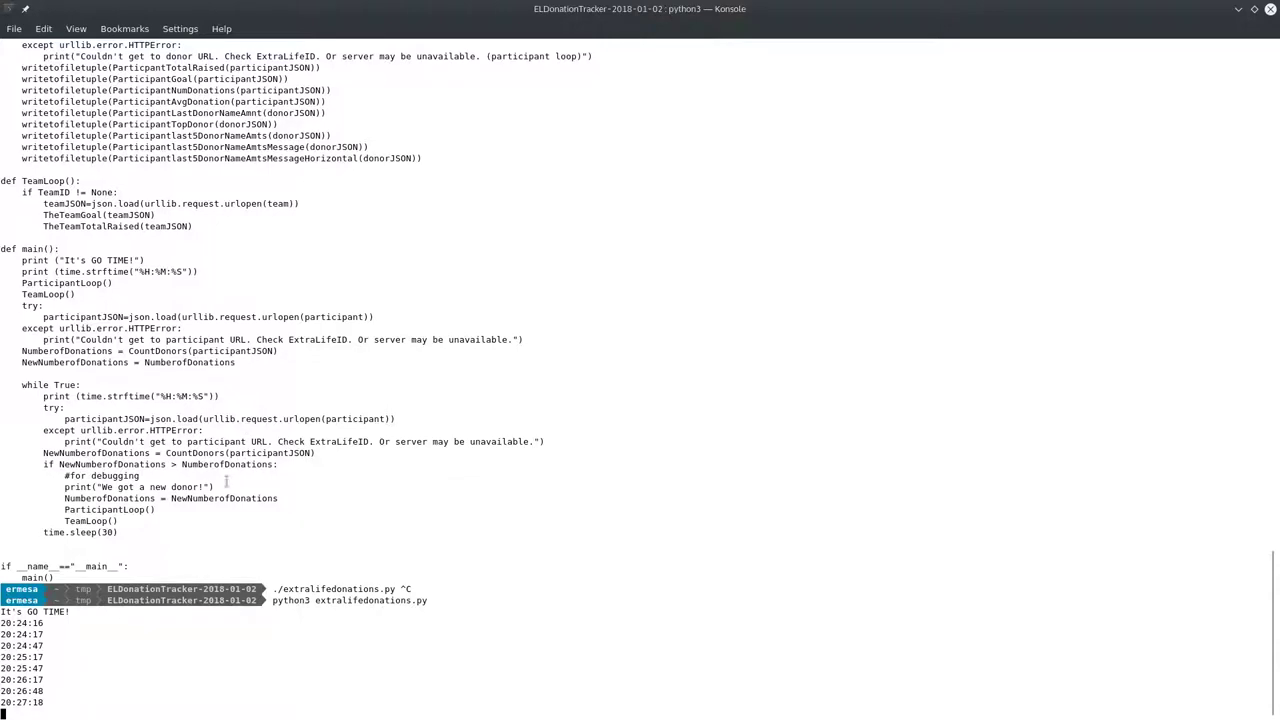
# Scroll the Konsole output up through the script and back to the 30-second timestamps
pyautogui.scroll(15, 253, 378)
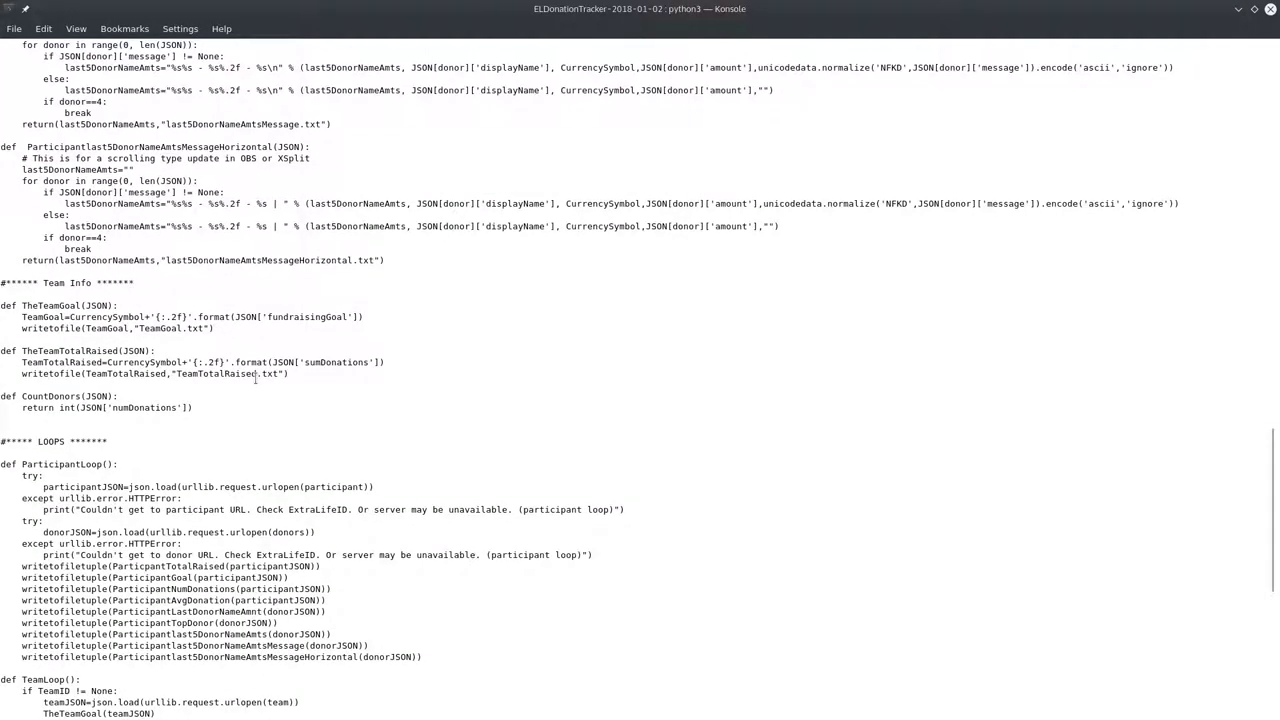
pyautogui.scroll(5, 257, 376)
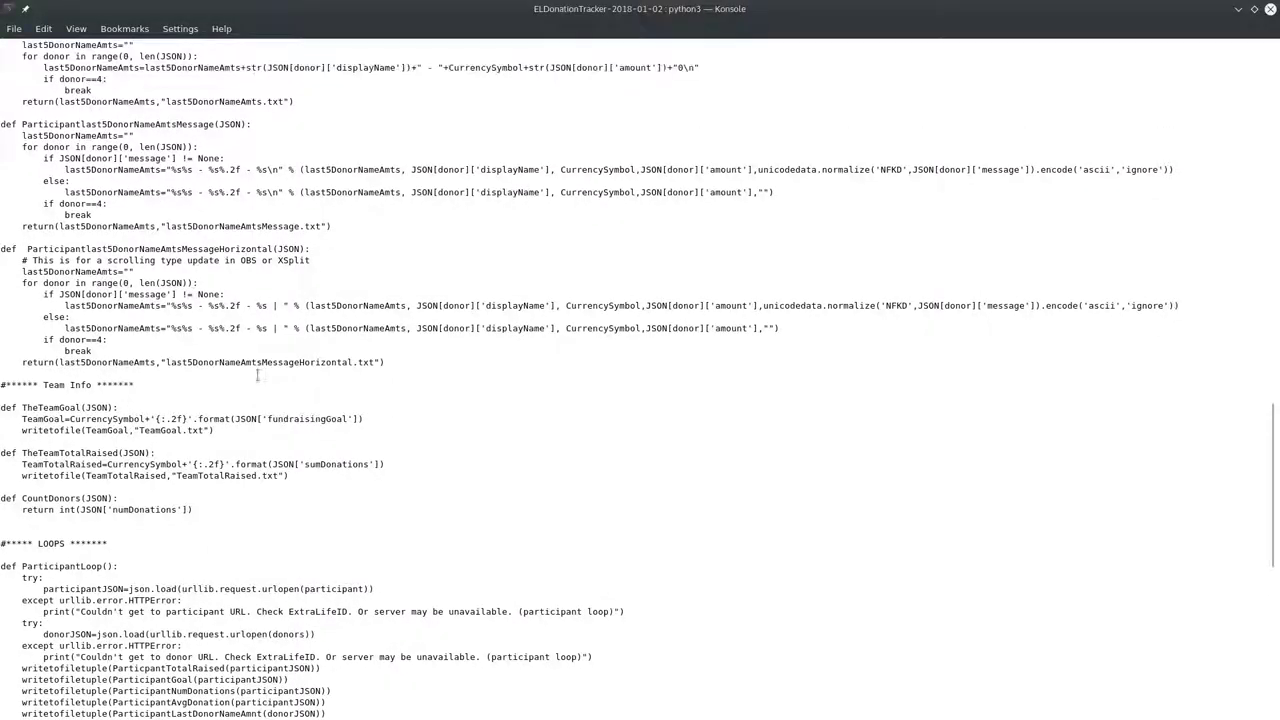
pyautogui.scroll(-20, 257, 376)
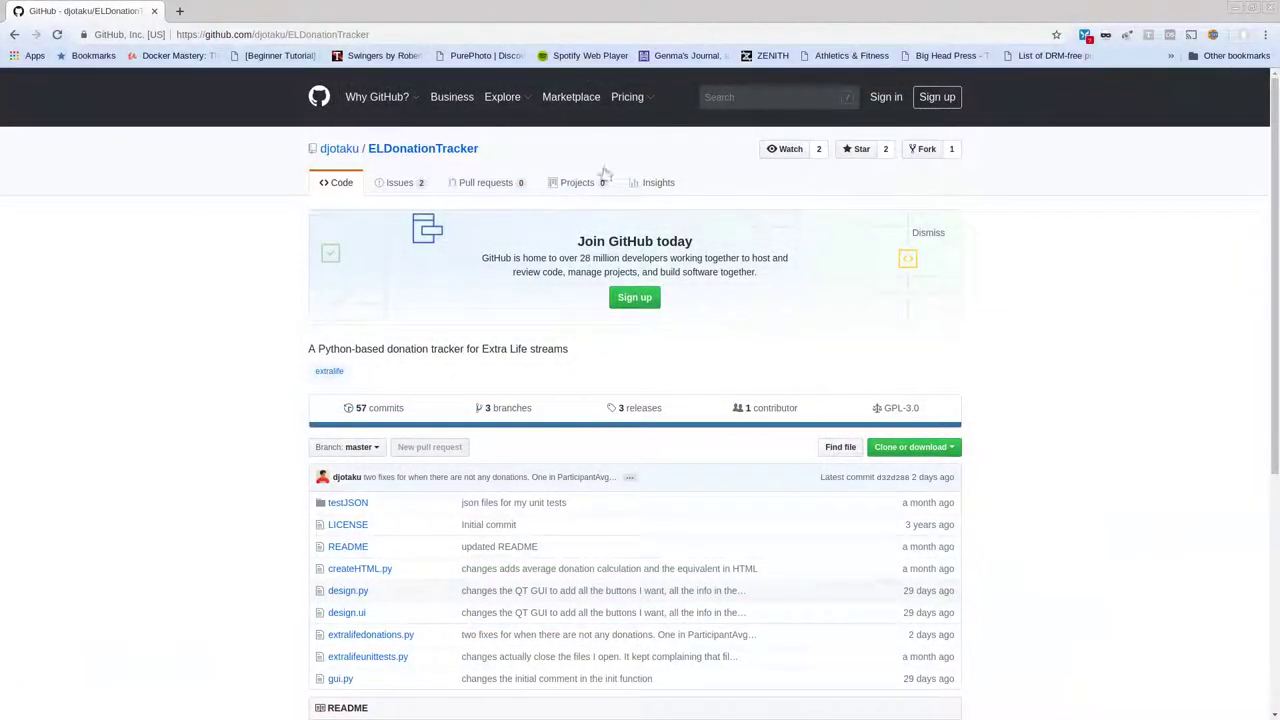
pyautogui.click(393, 184)
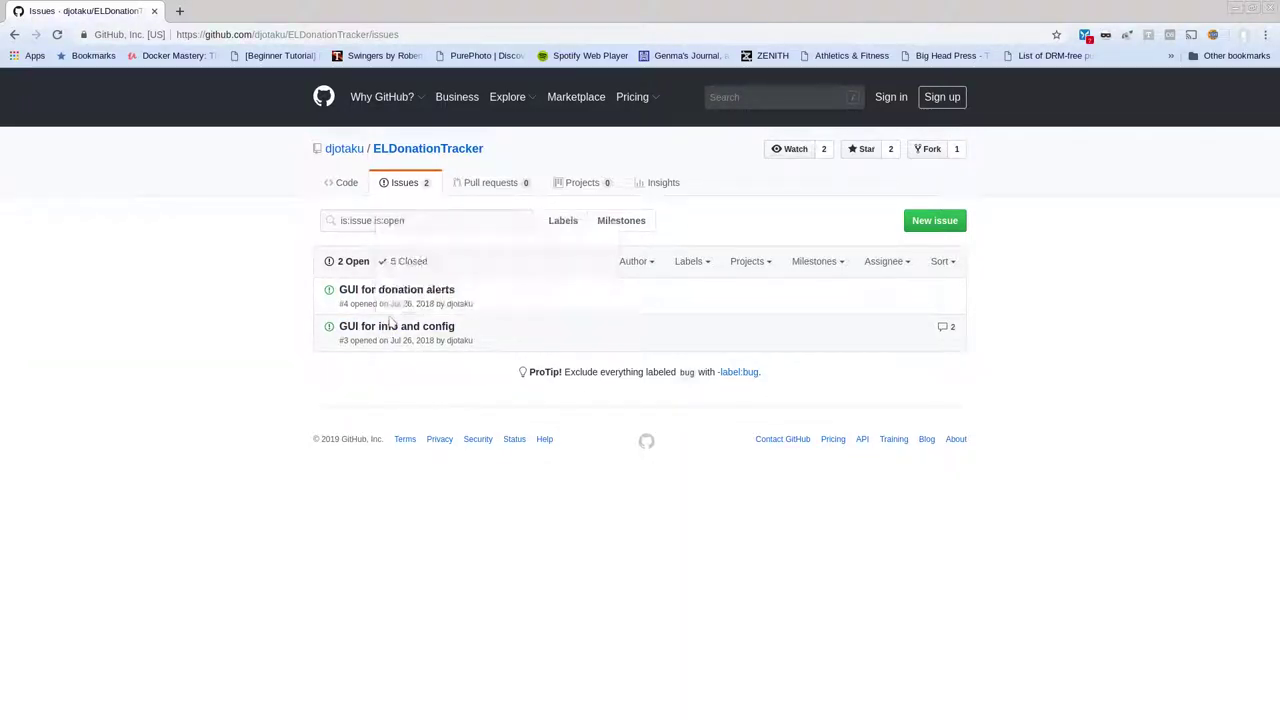
pyautogui.click(408, 150)
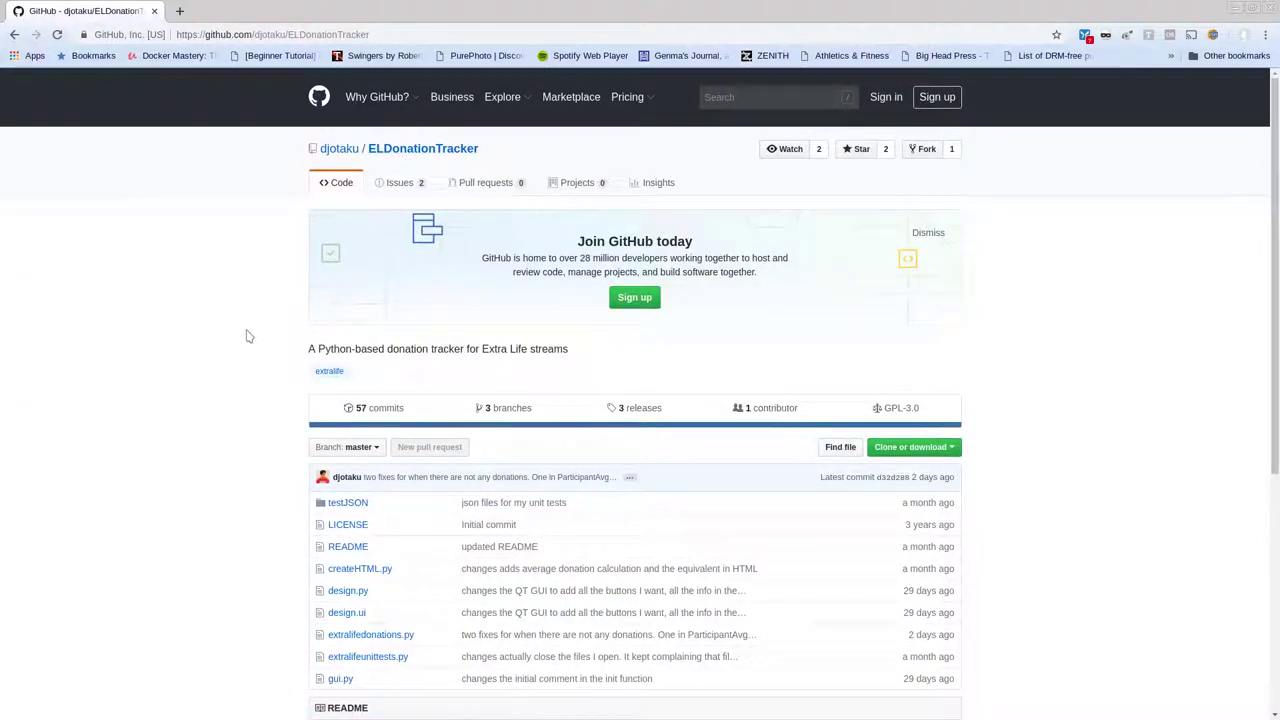